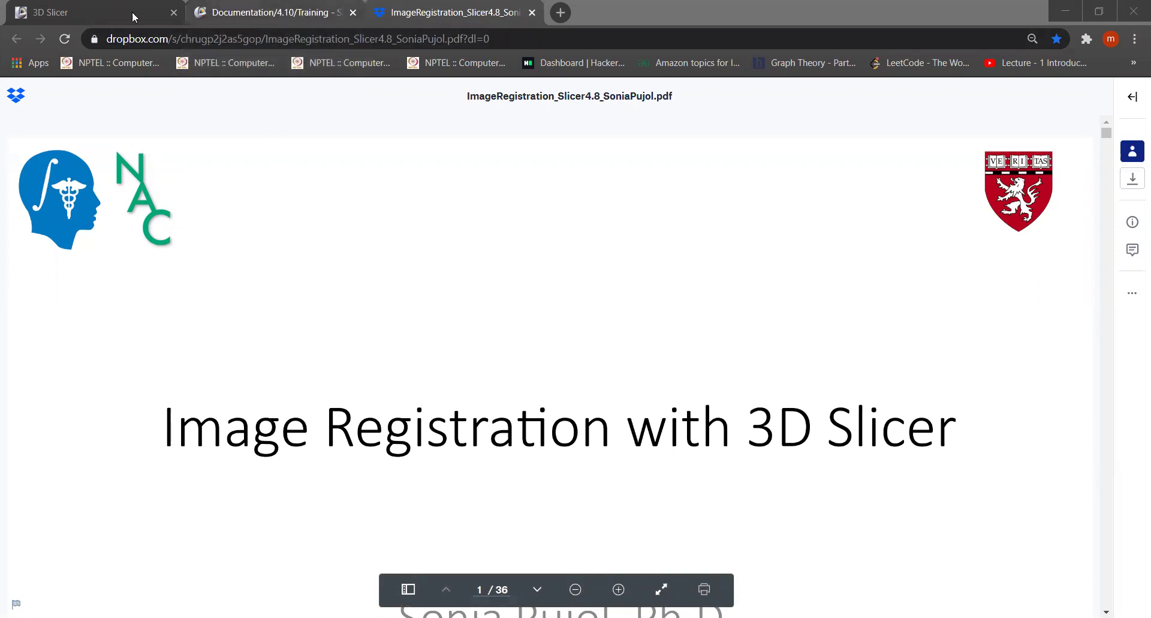
Step: Move from the 3D Slicer homepage to the Slicer 4.10 training documentation
left_click(110, 14)
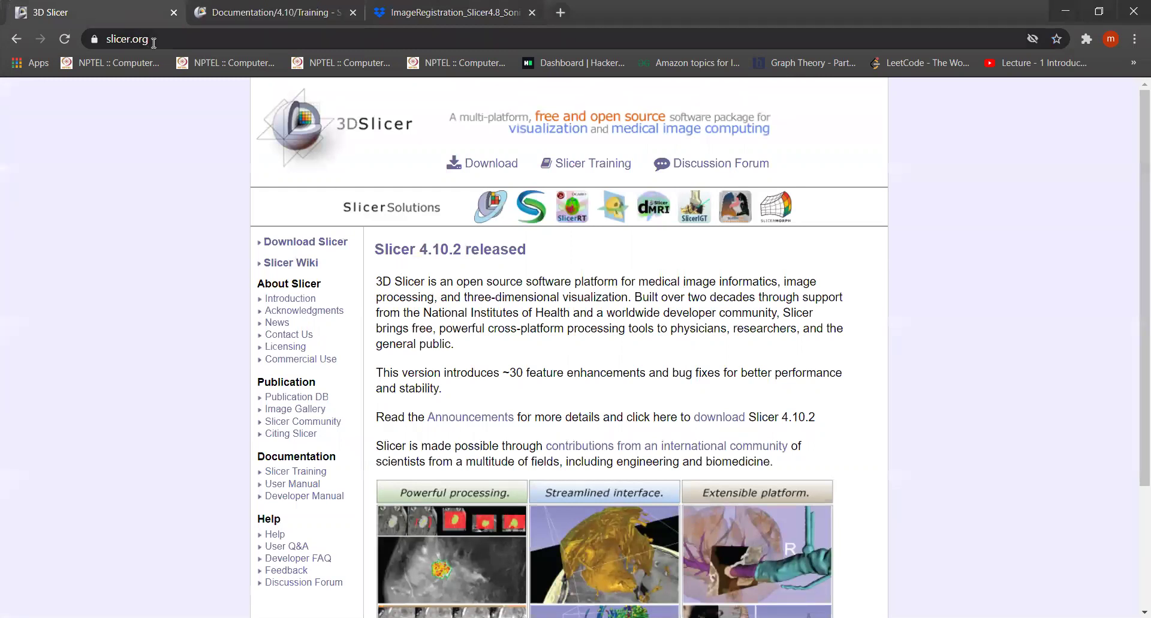
scroll(303, 312, "down", 2)
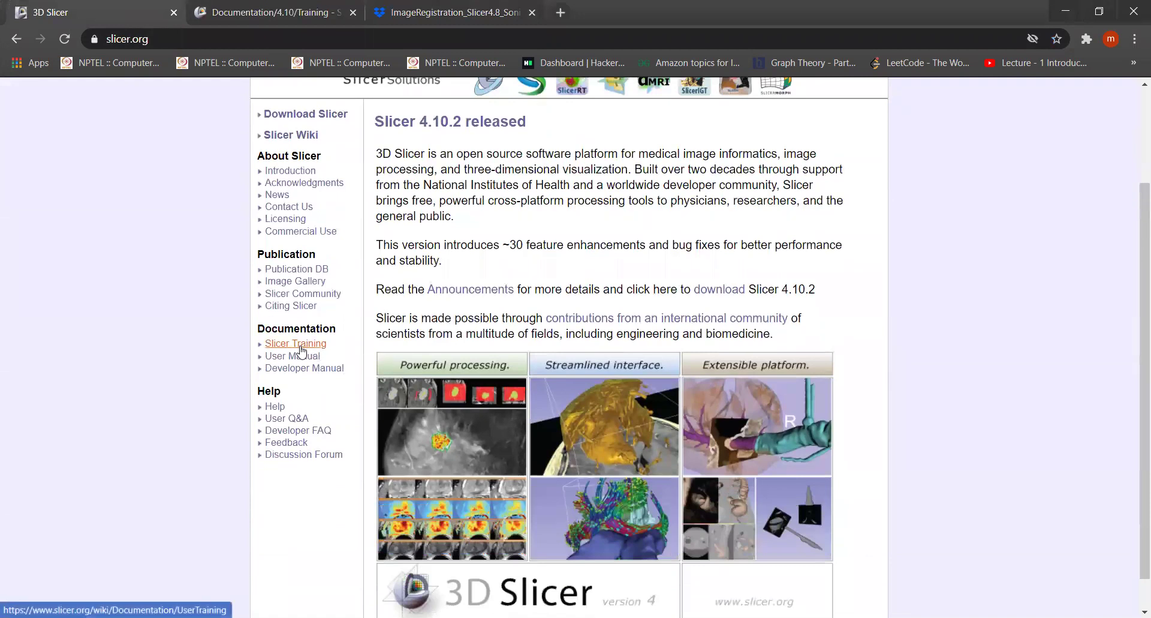
left_click(271, 13)
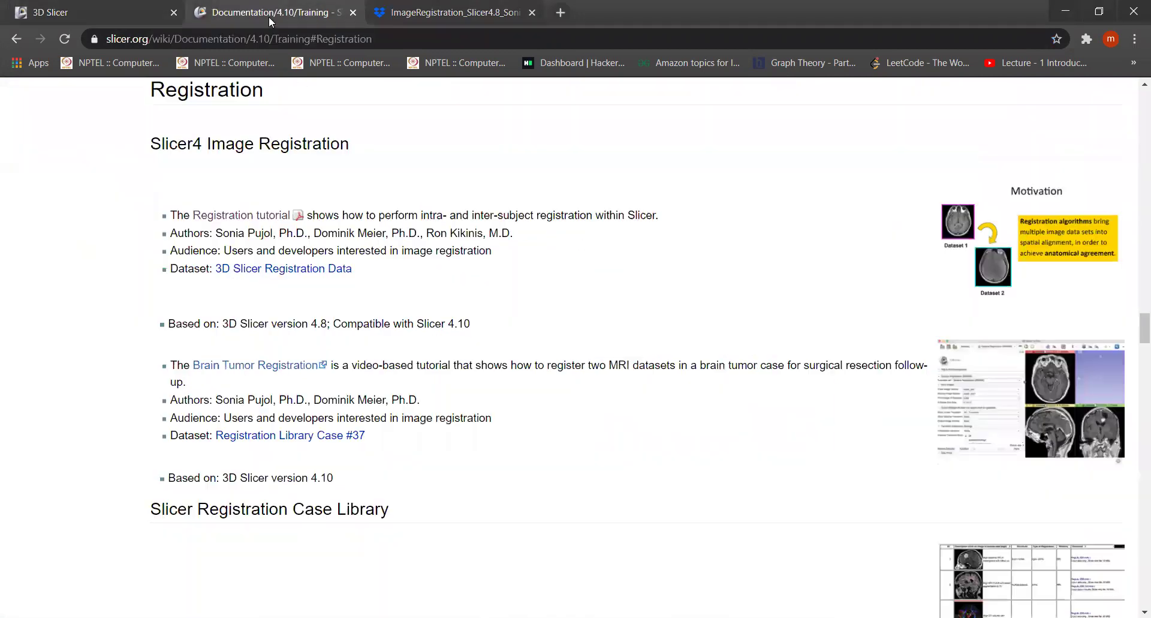
Step: Jump to the '7 Registration' section listing the image registration tutorial and dataset
scroll(385, 248, "up", 20)
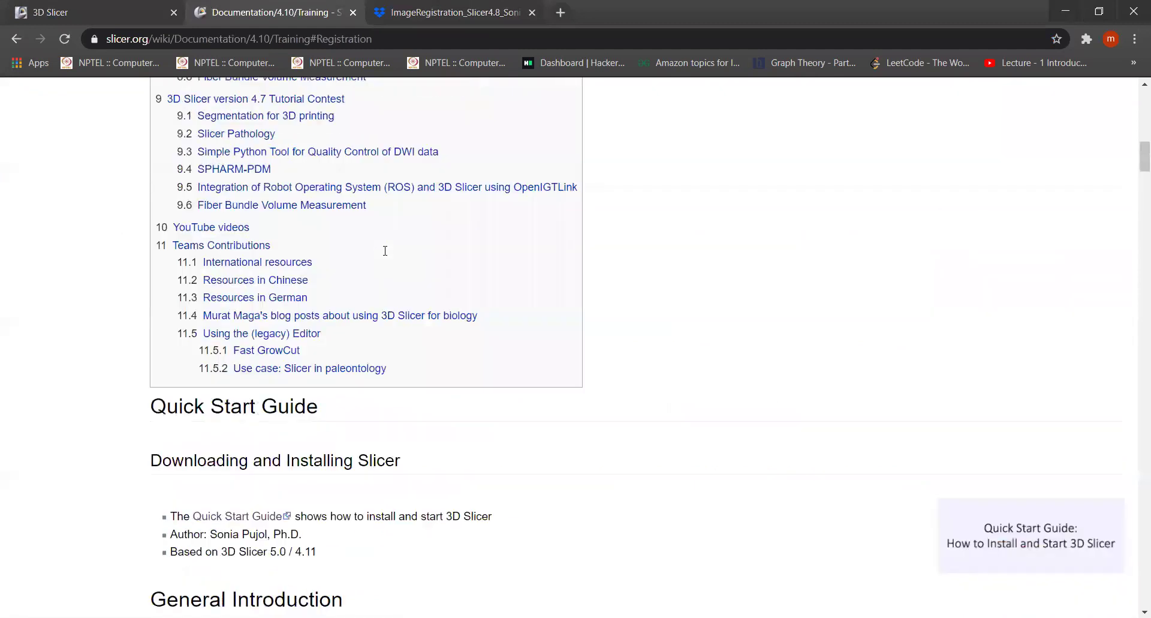
scroll(428, 345, "up", 5)
scroll(462, 507, "down", 6)
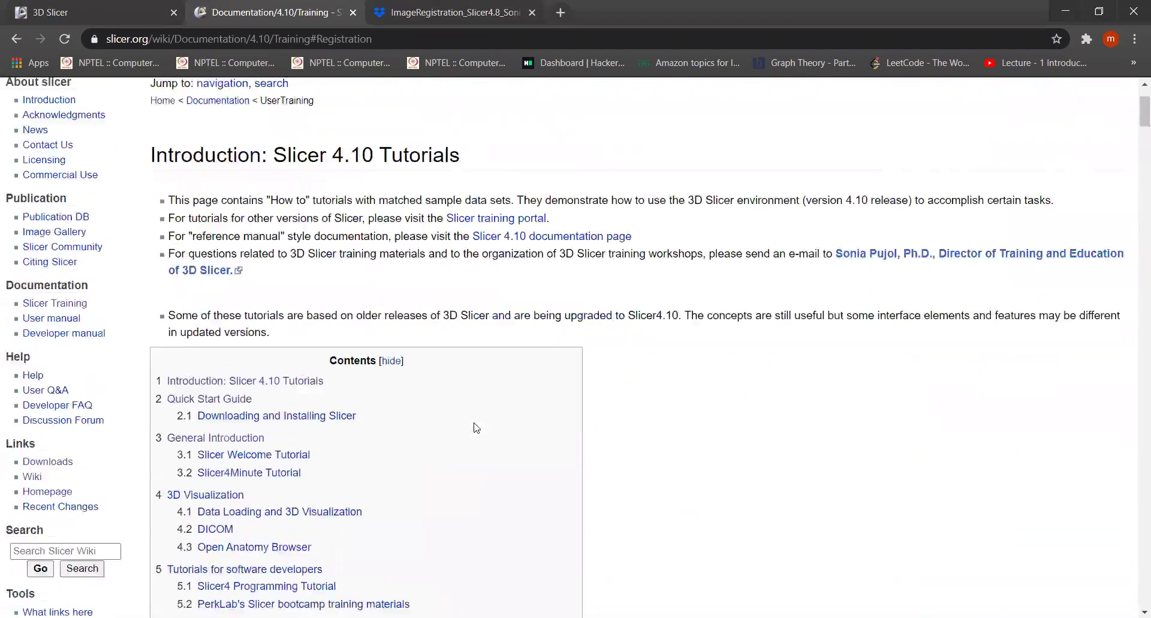
scroll(462, 506, "down", 2)
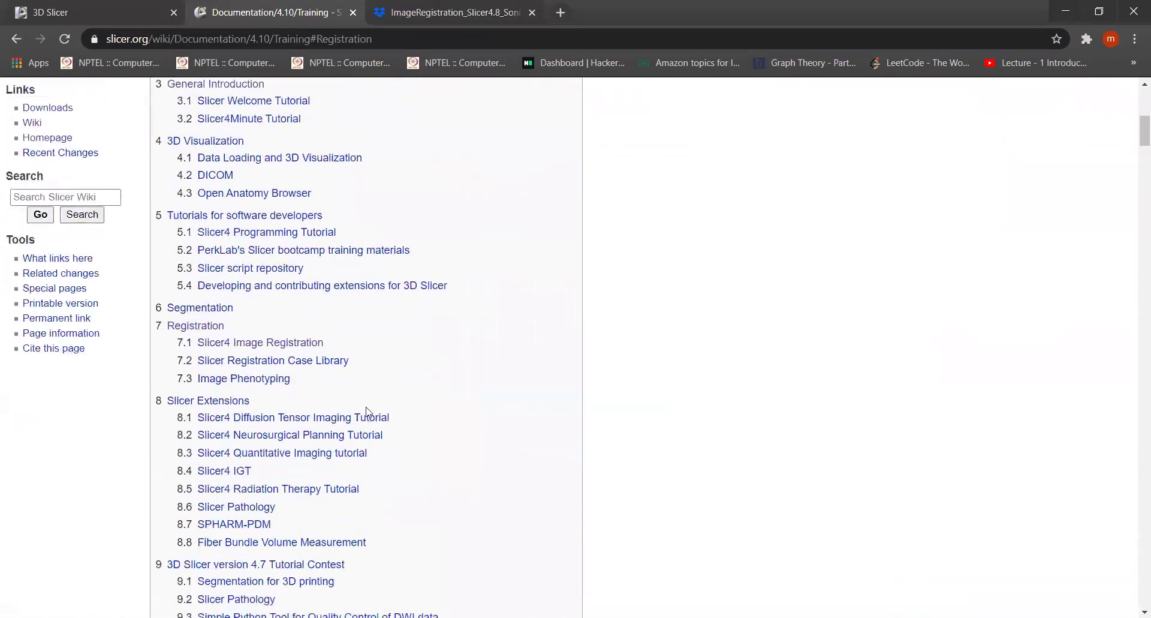
left_click(206, 333)
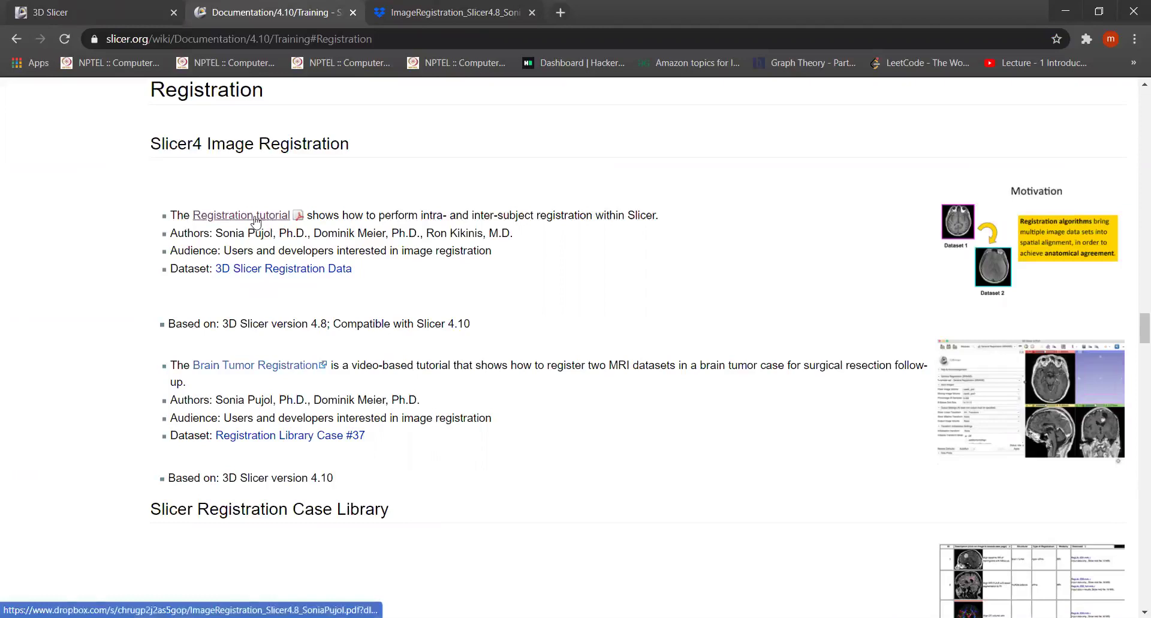
Step: Open the Registration tutorial PDF in Dropbox
left_click(255, 221)
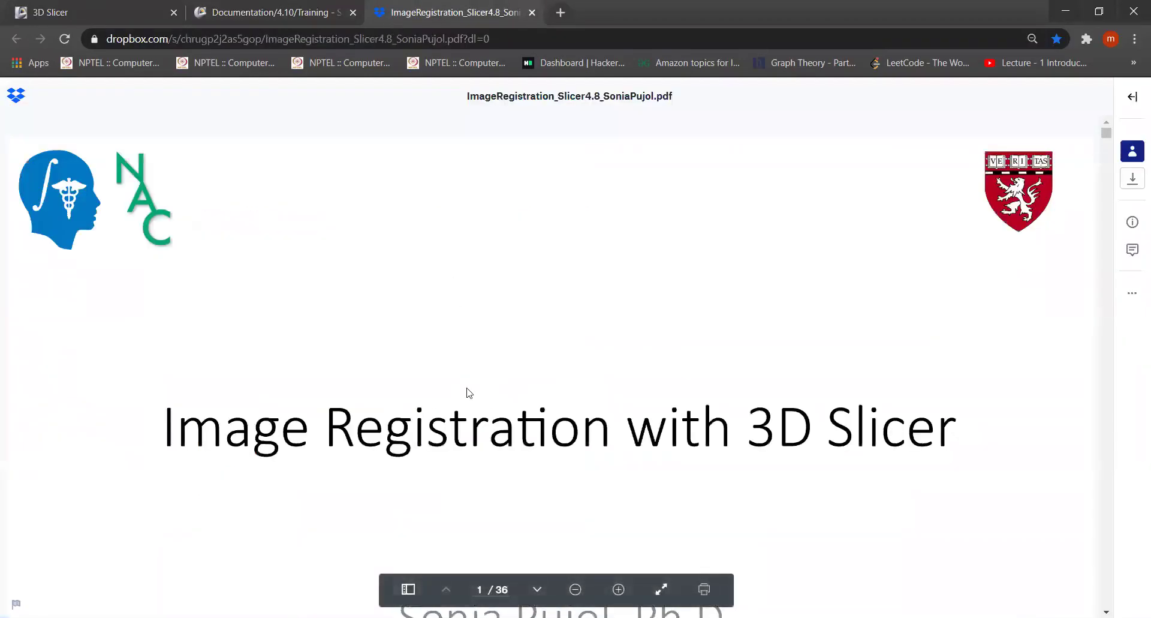
scroll(474, 417, "down", 1)
scroll(476, 419, "up", 1)
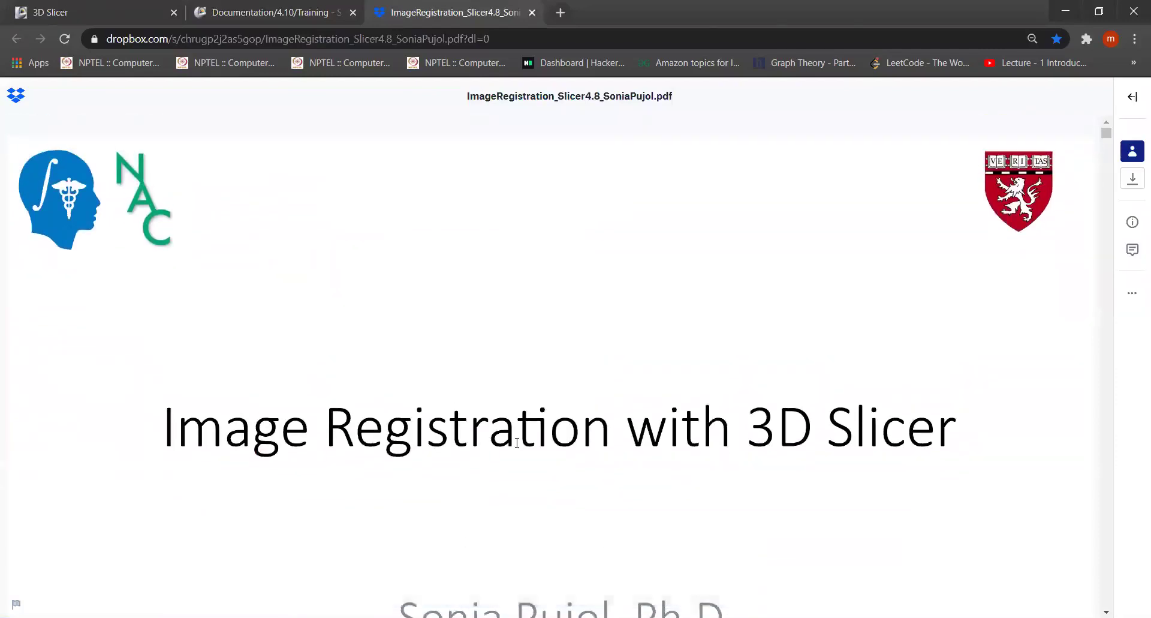
scroll(488, 486, "down", 3)
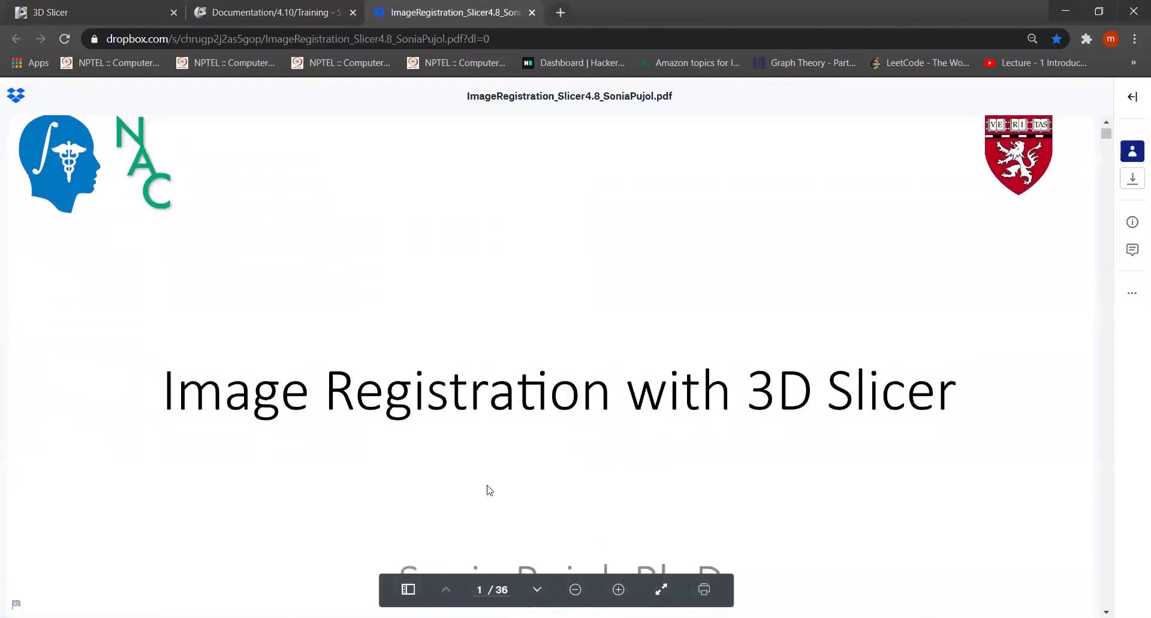
scroll(451, 495, "down", 12)
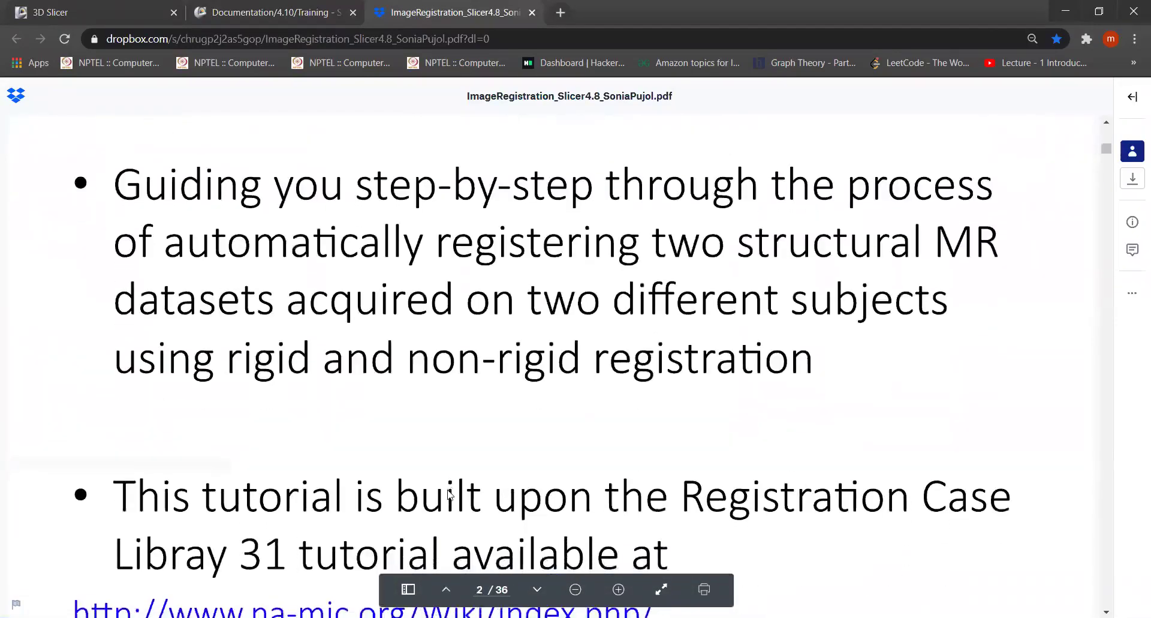
scroll(451, 495, "down", 10)
scroll(462, 398, "up", 4)
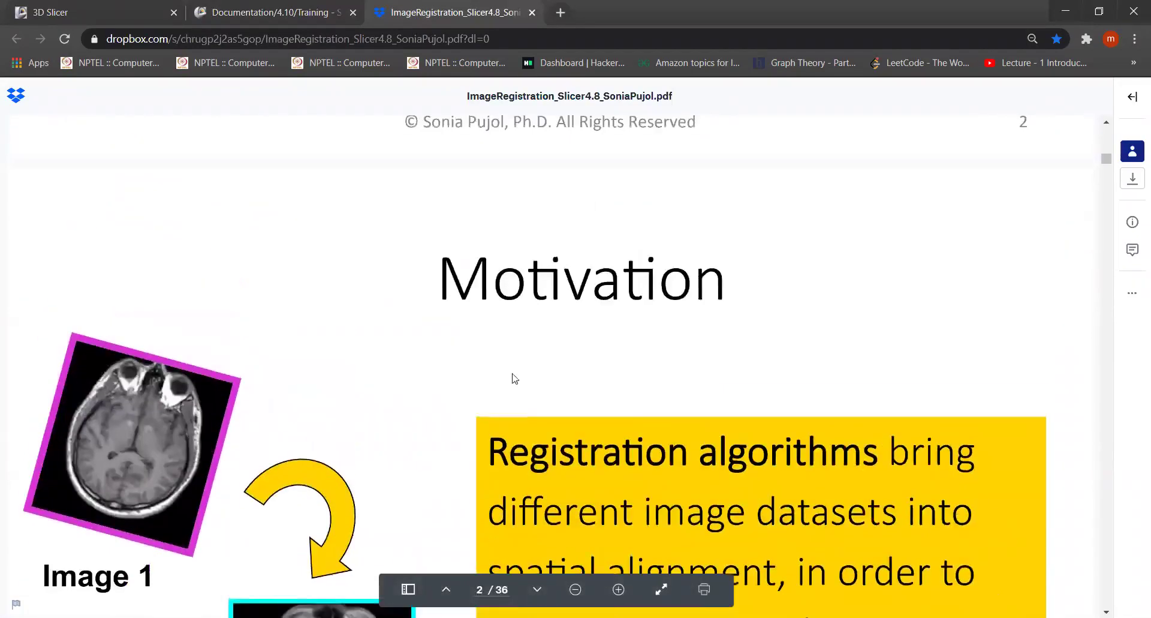
scroll(521, 418, "down", 3)
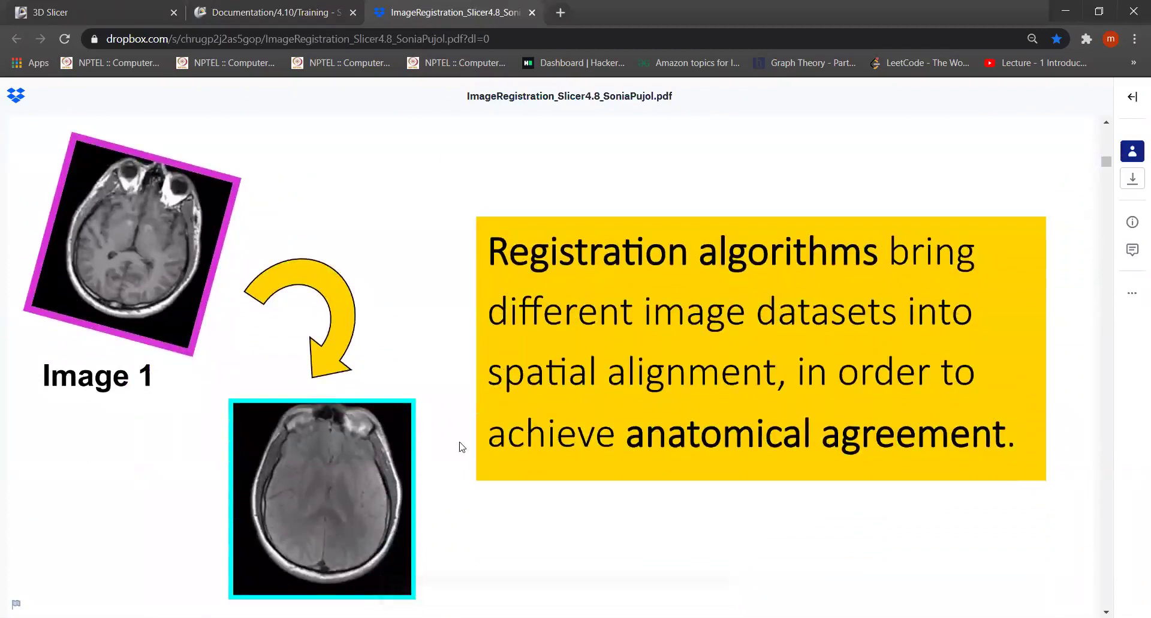
Step: Read through the slides to the Image Registration slide on page 5 of 36
scroll(462, 447, "down", 1)
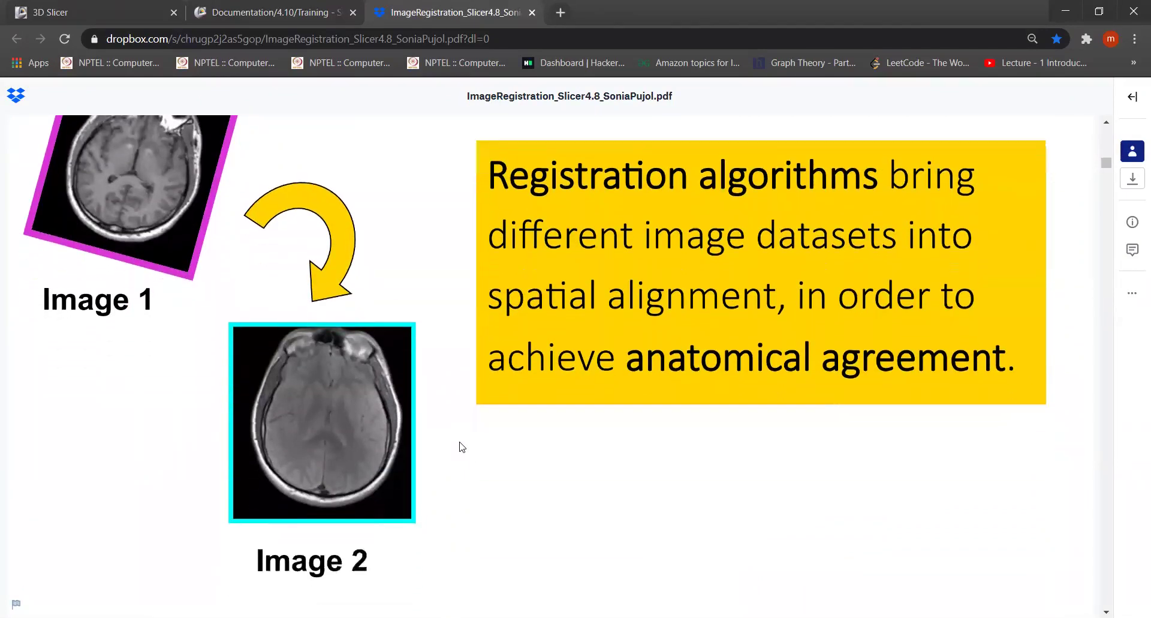
scroll(462, 447, "down", 5)
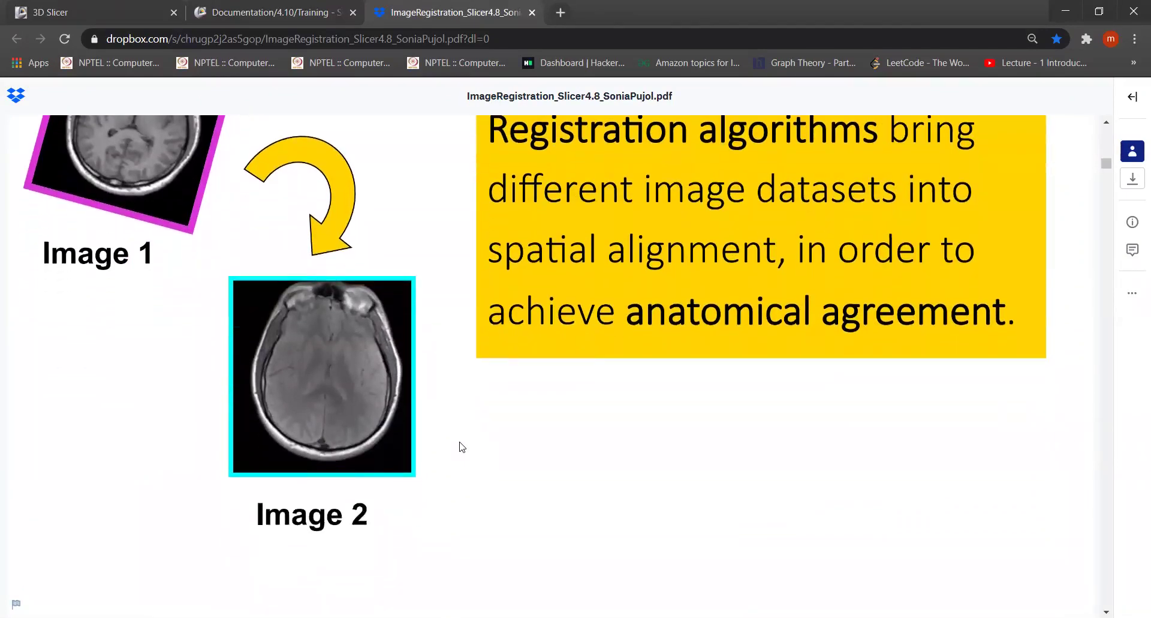
scroll(463, 445, "down", 3)
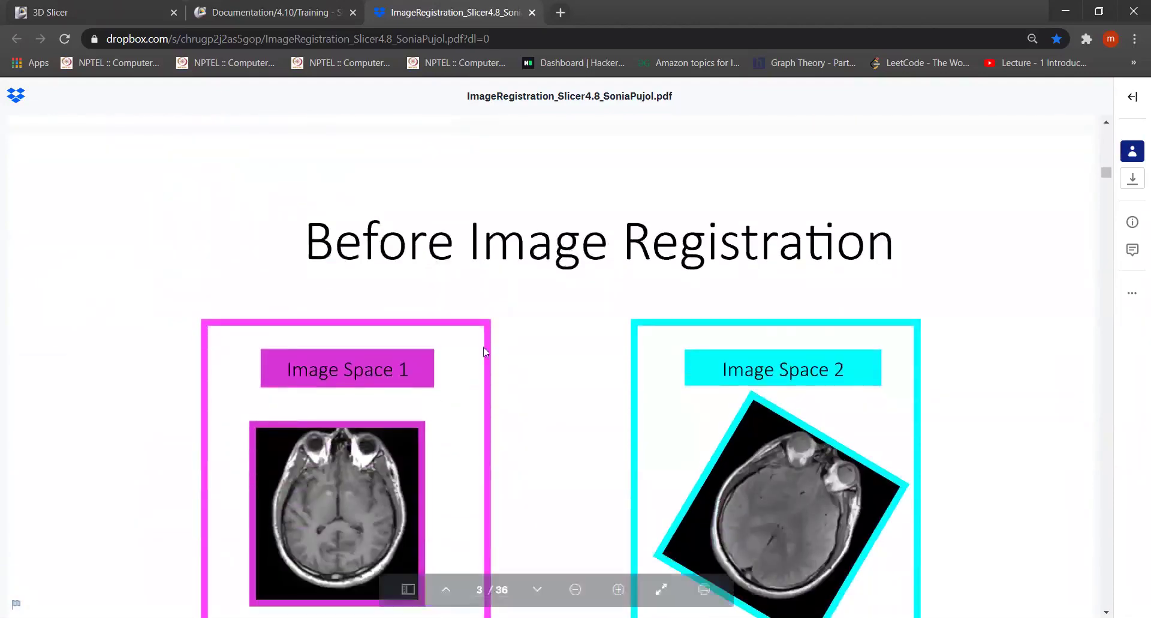
scroll(527, 366, "down", 2)
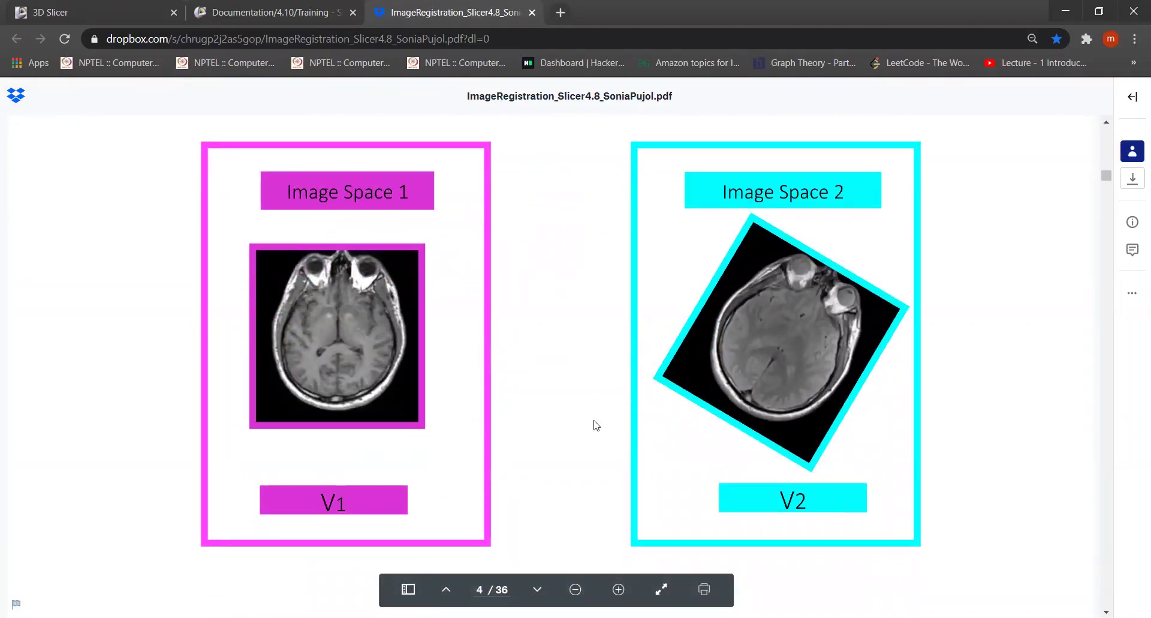
scroll(596, 426, "down", 2)
scroll(568, 478, "down", 7)
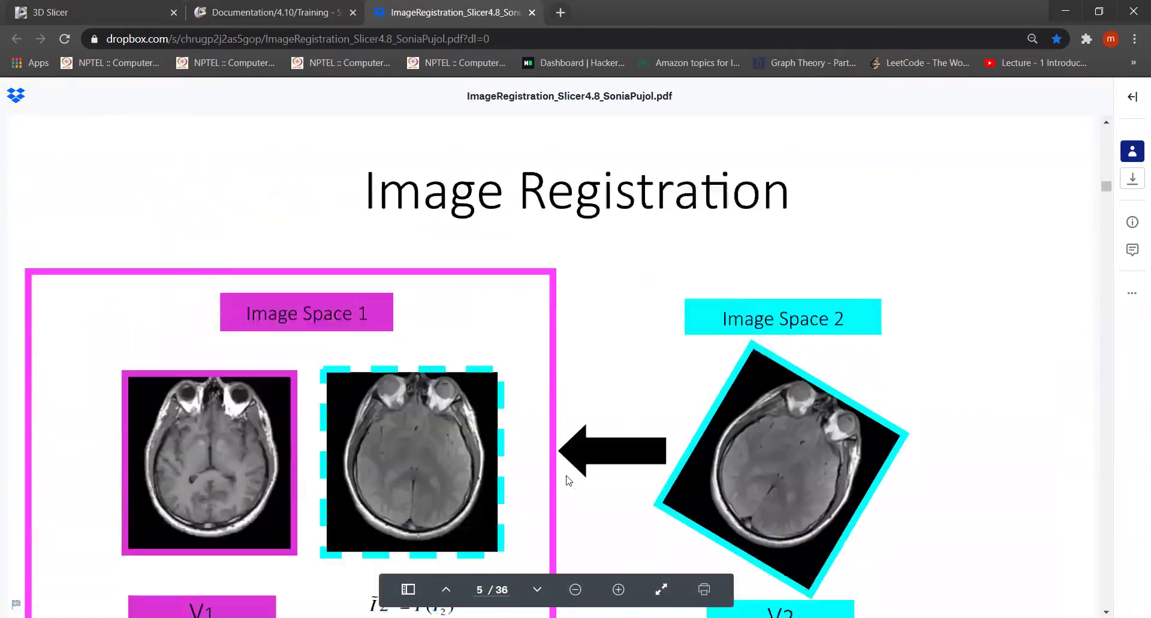
scroll(517, 444, "down", 2)
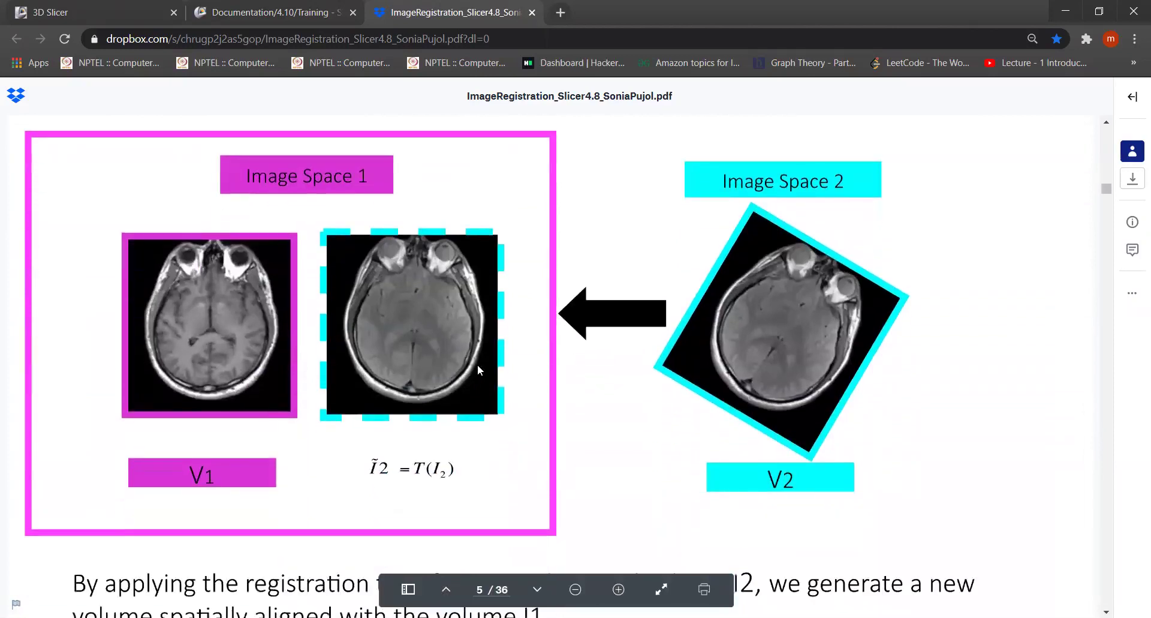
scroll(420, 384, "up", 2)
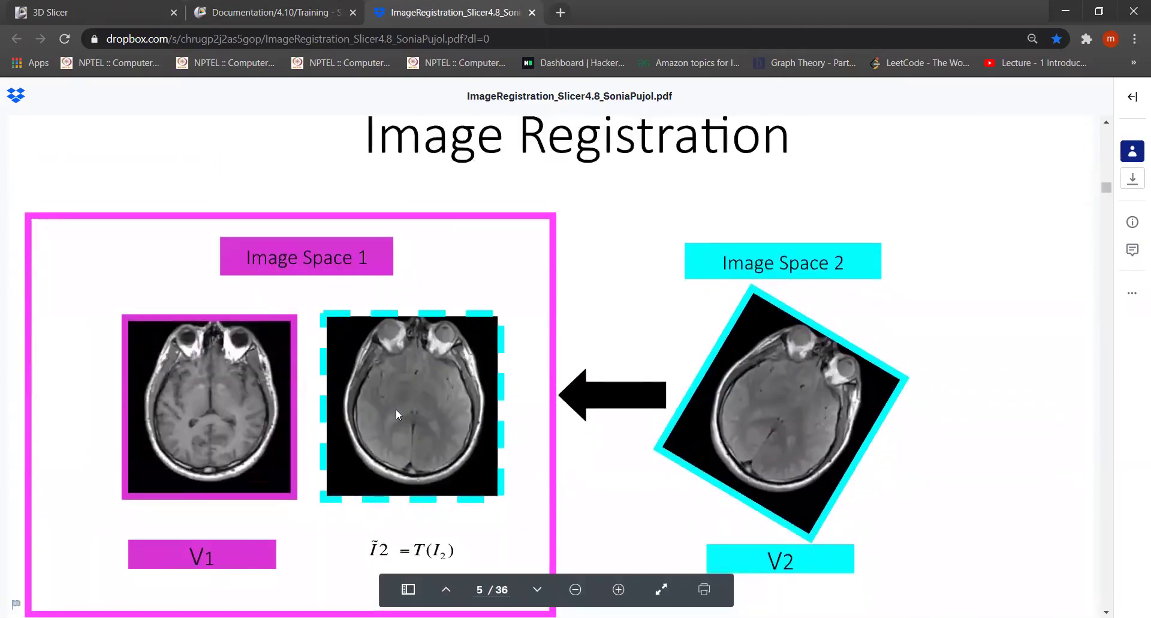
scroll(396, 412, "down", 3)
scroll(396, 414, "up", 1)
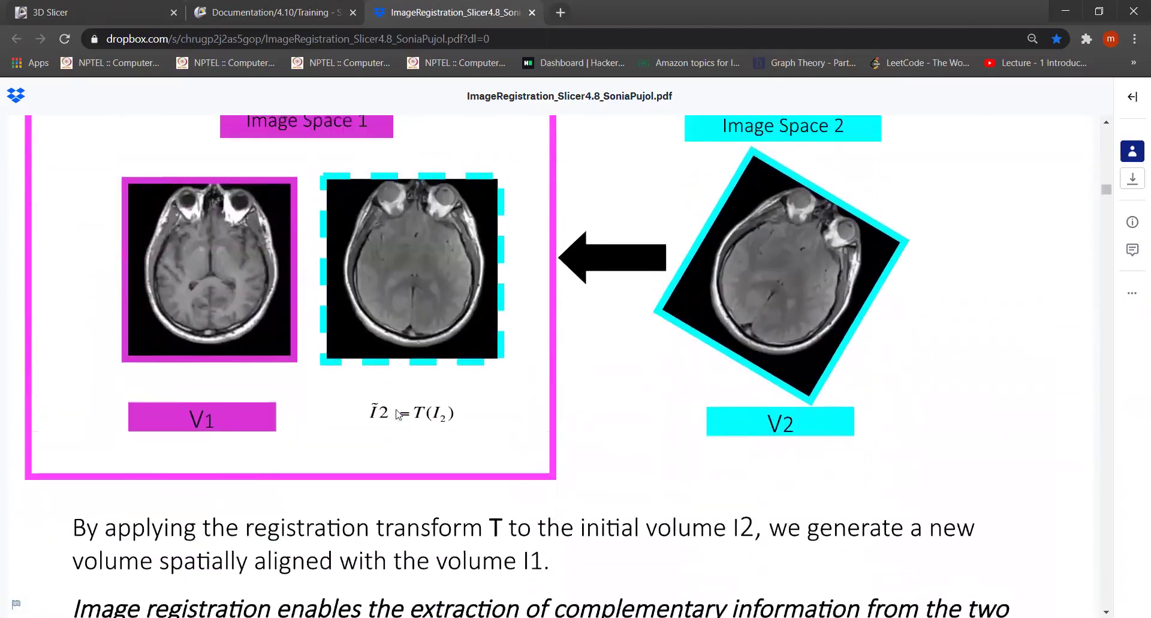
scroll(614, 358, "up", 15)
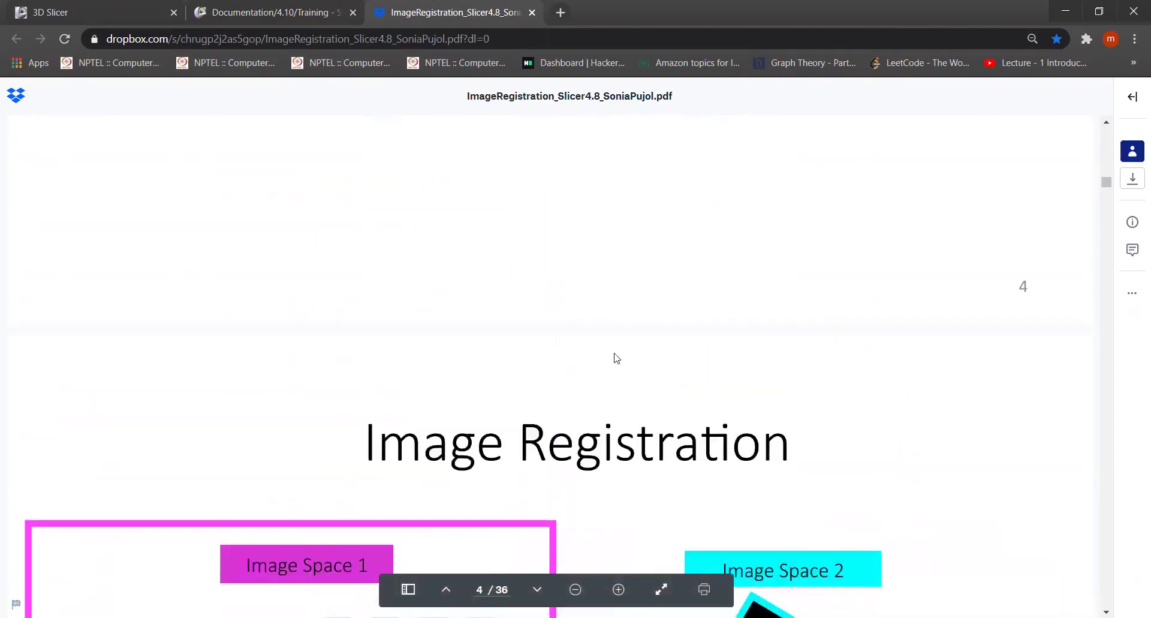
scroll(614, 357, "down", 12)
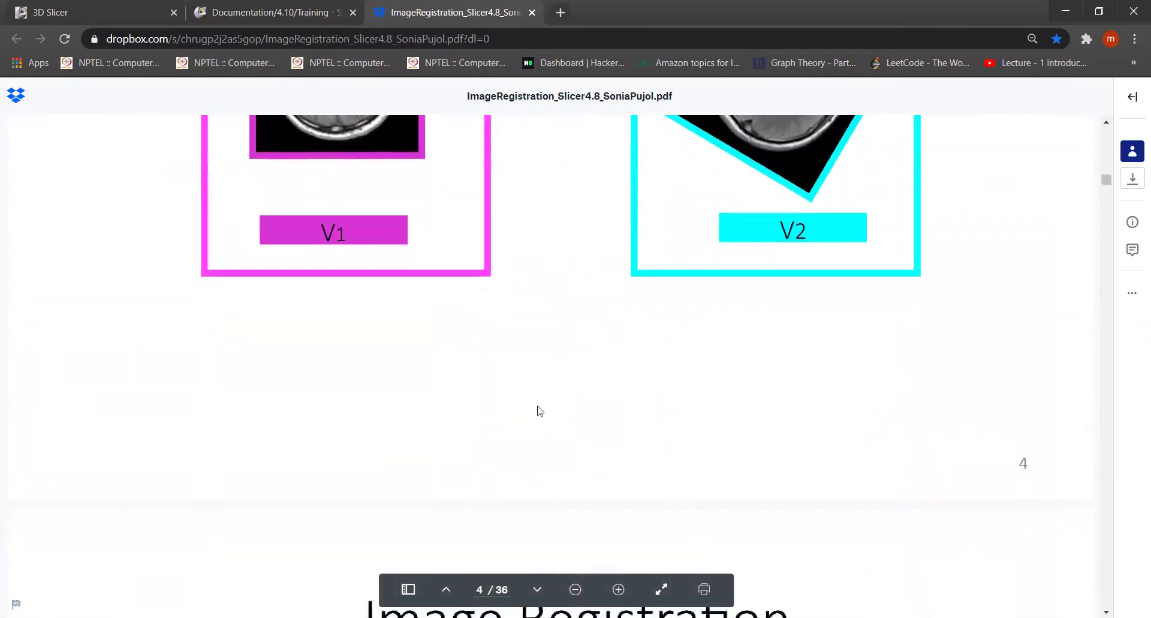
scroll(540, 411, "down", 1)
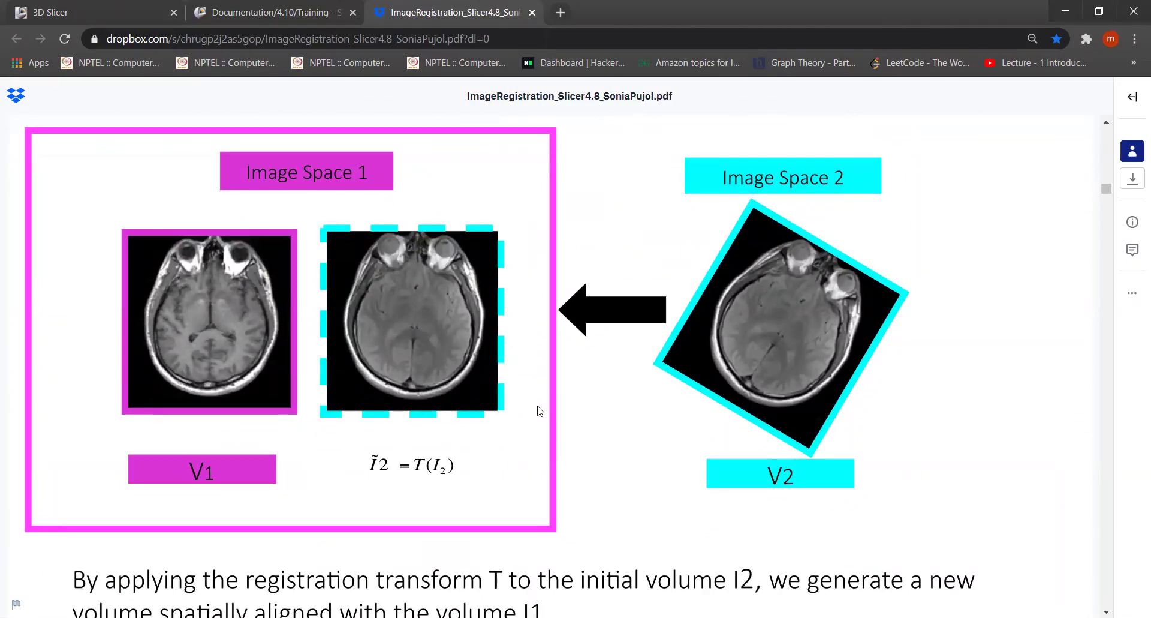
scroll(549, 495, "down", 2)
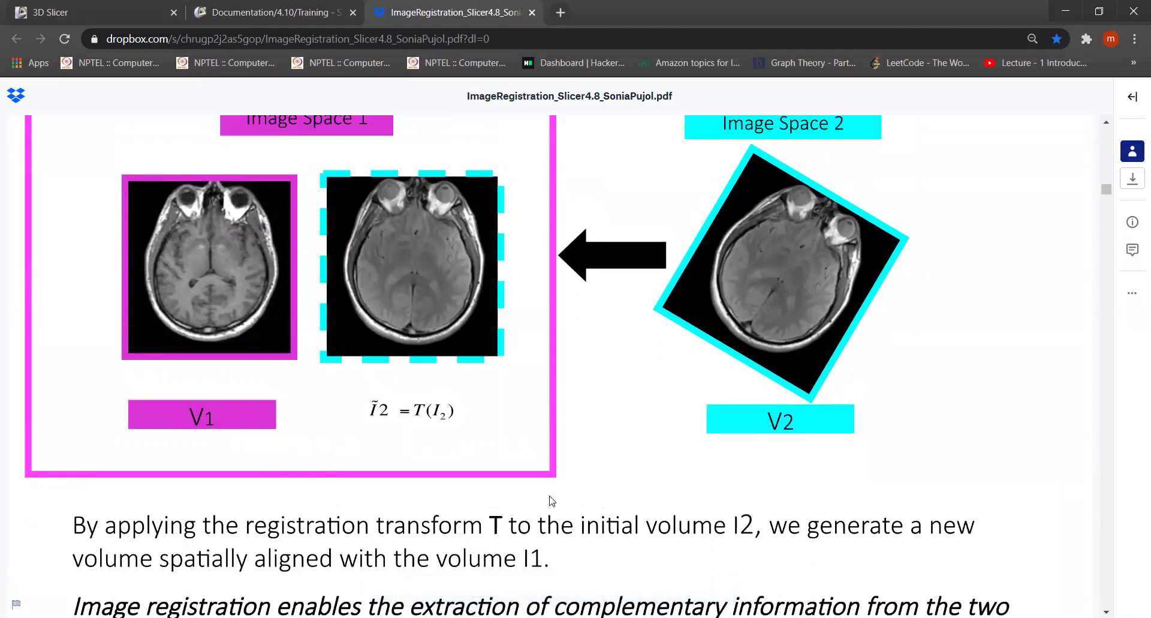
Step: Switch to 3D Slicer 4.10.2 and bring up its File menu for adding data
key("alt+Tab")
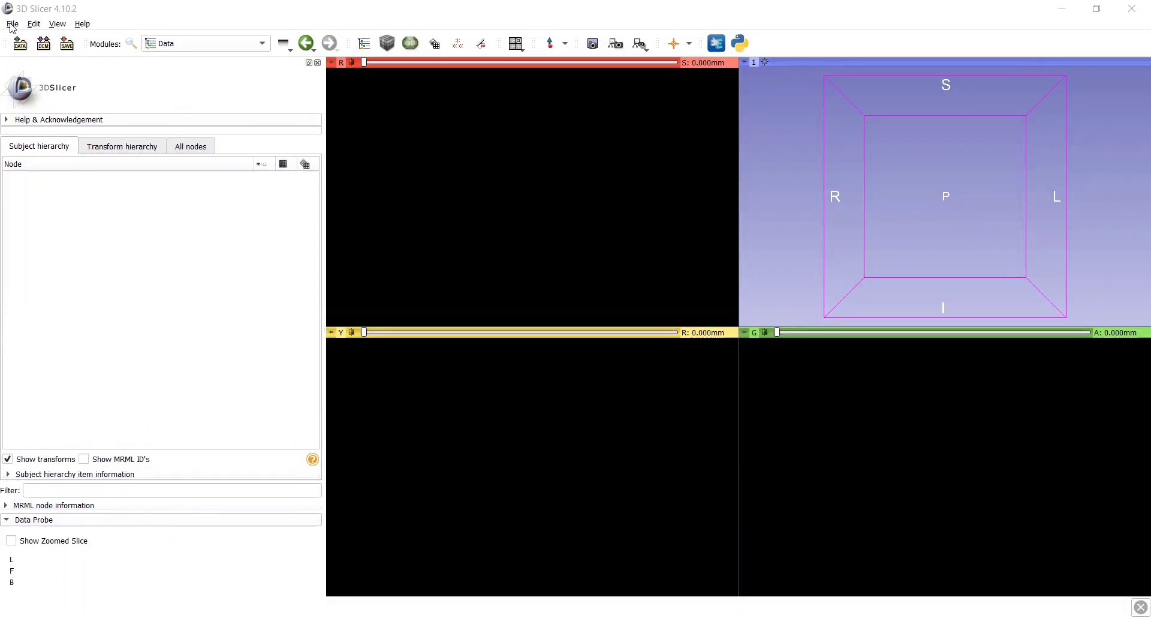
left_click(11, 26)
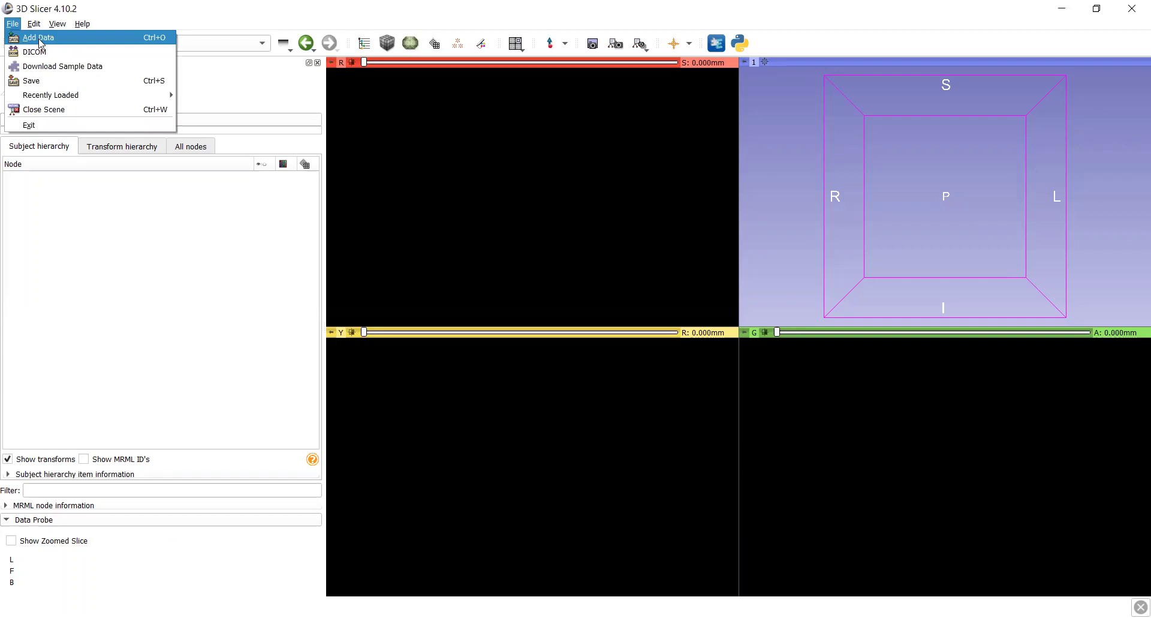
left_click(364, 47)
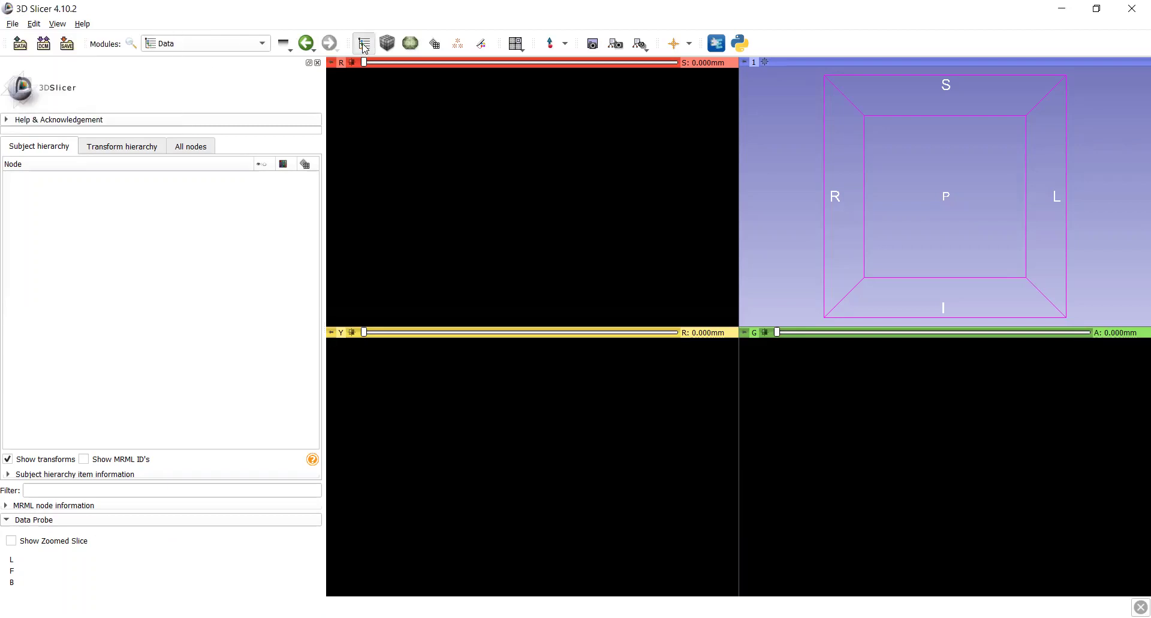
left_click(13, 25)
Step: Start adding a data directory and browse to the F: drive
left_click(44, 39)
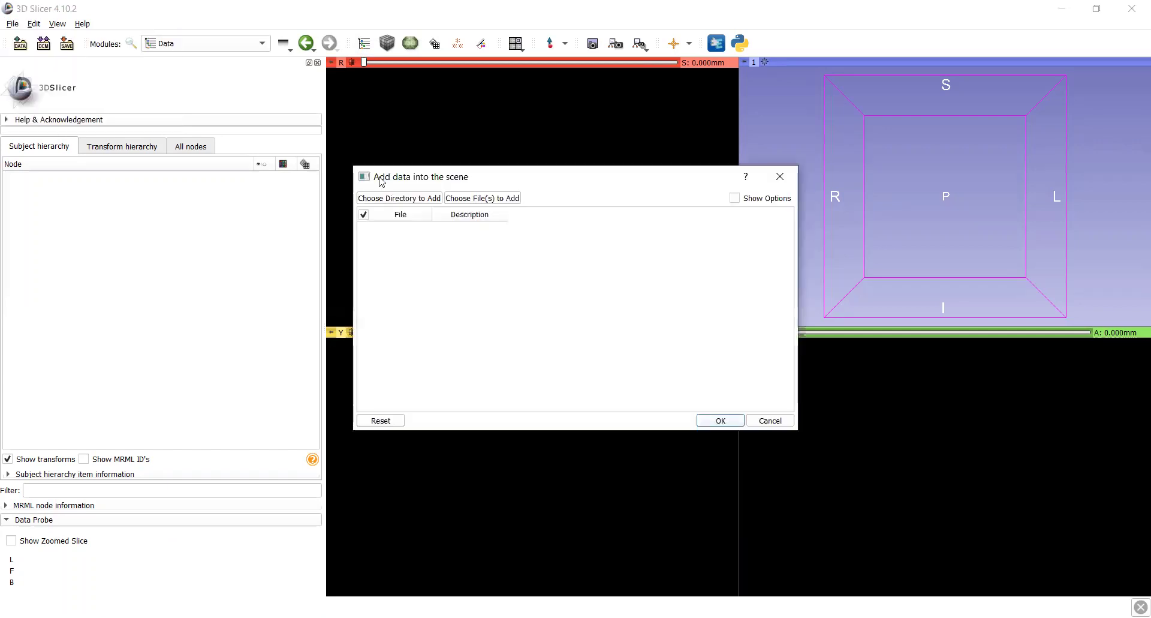
left_click(412, 199)
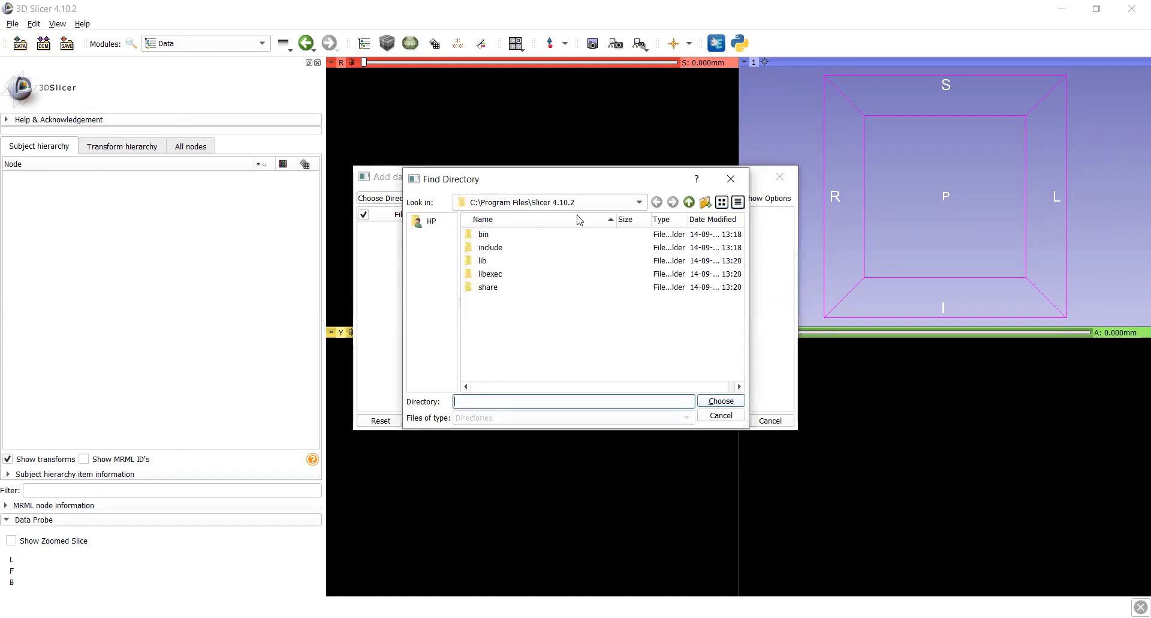
left_click(639, 203)
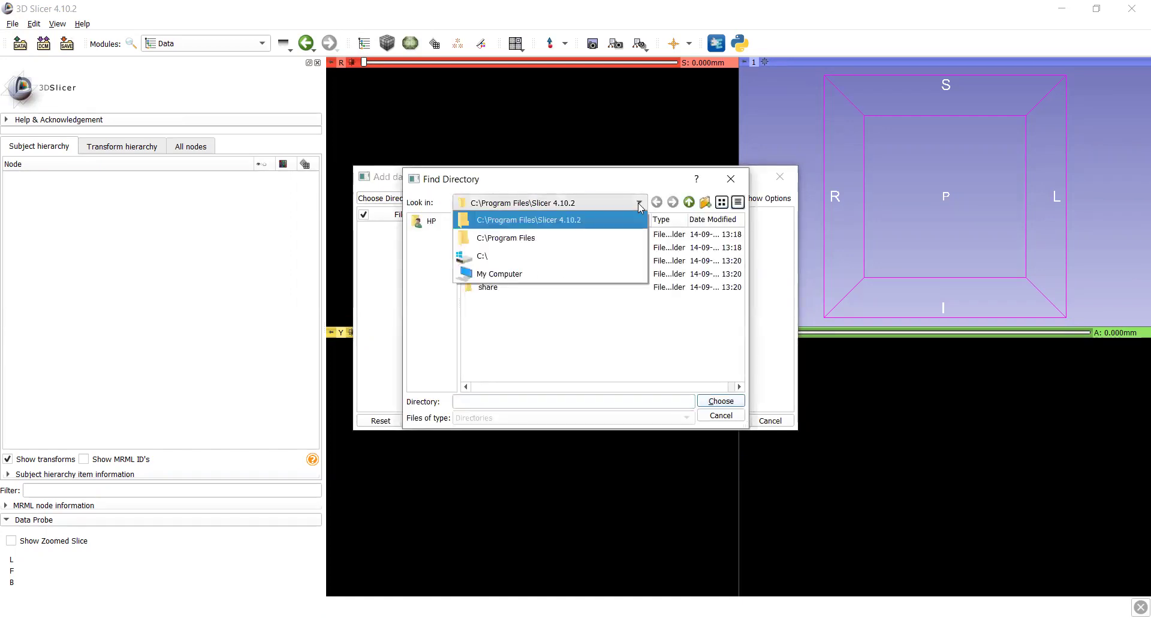
left_click(494, 262)
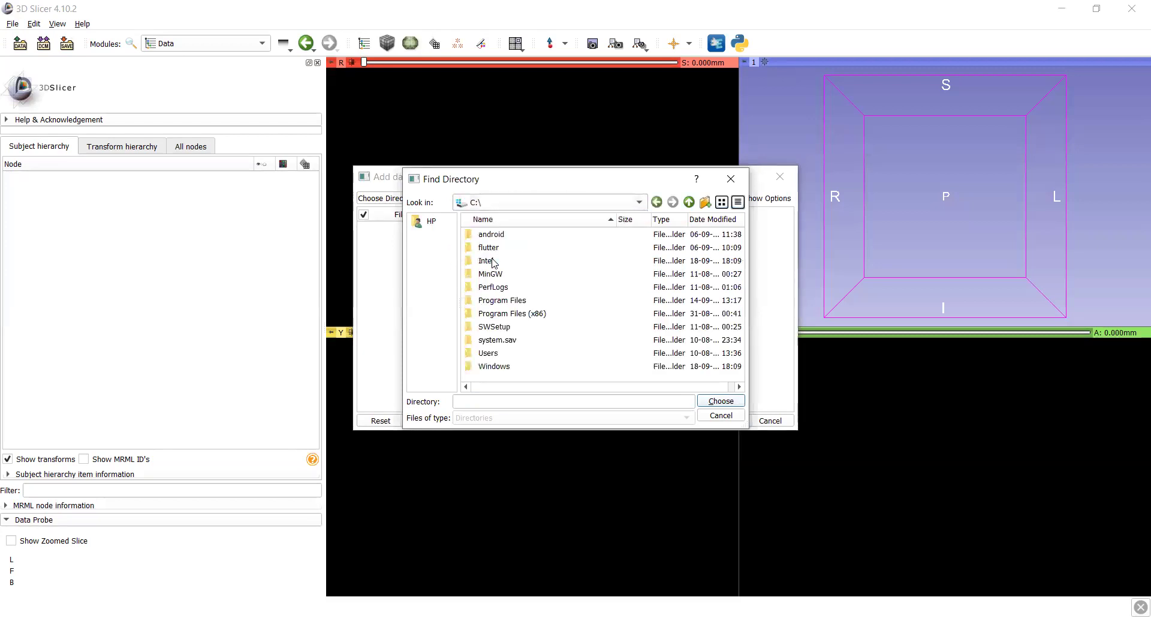
left_click(645, 203)
left_click(528, 239)
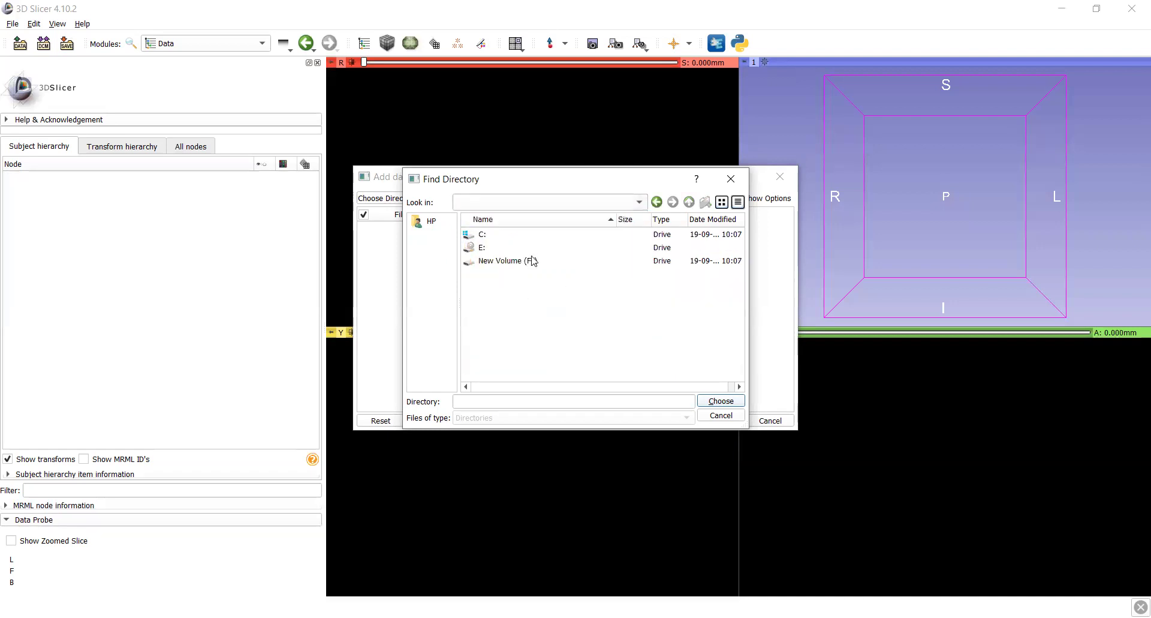
double_click(529, 260)
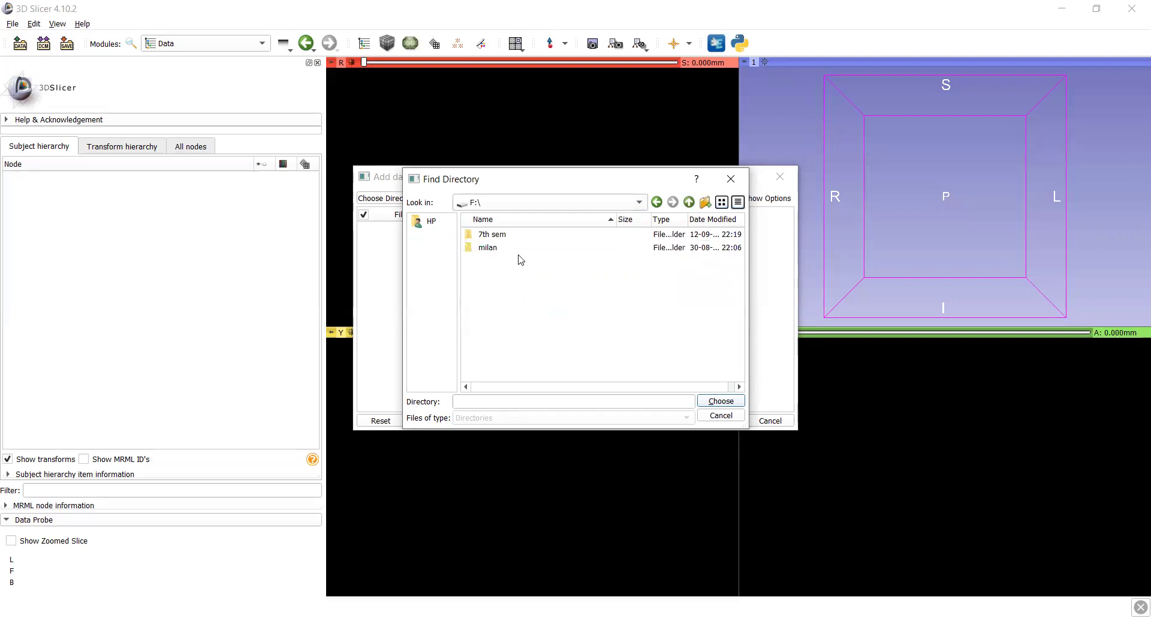
Step: Choose F:\7th sem\medical\RegistrationData\SubjectA and load SubjectA_T1_1 and SubjectA_T2_1
double_click(492, 236)
double_click(501, 249)
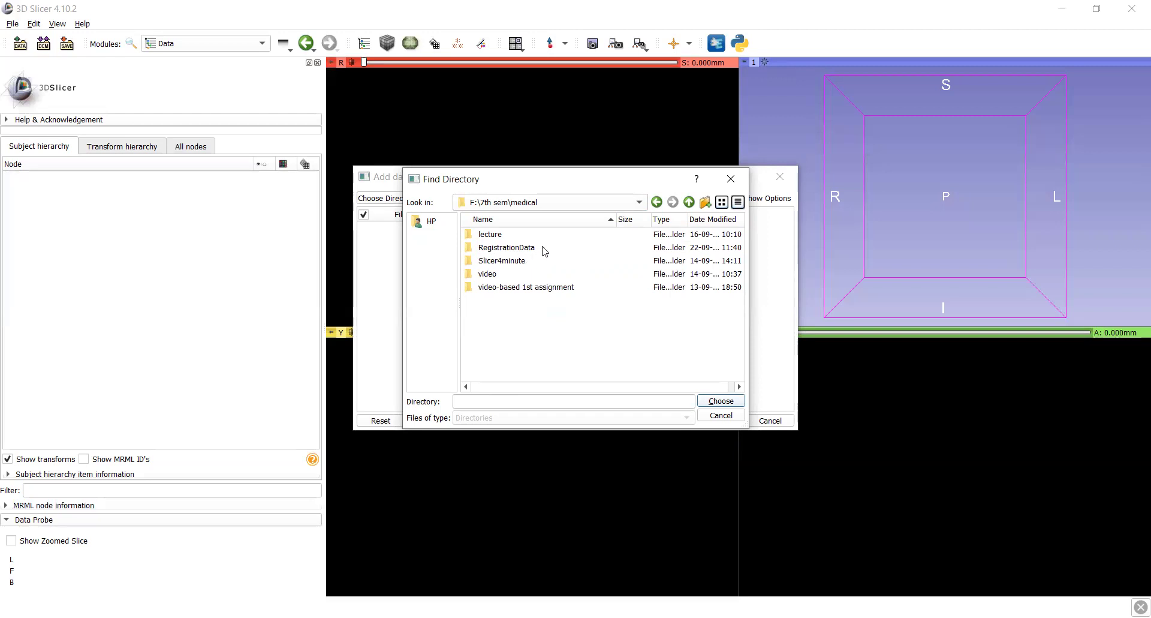
double_click(507, 253)
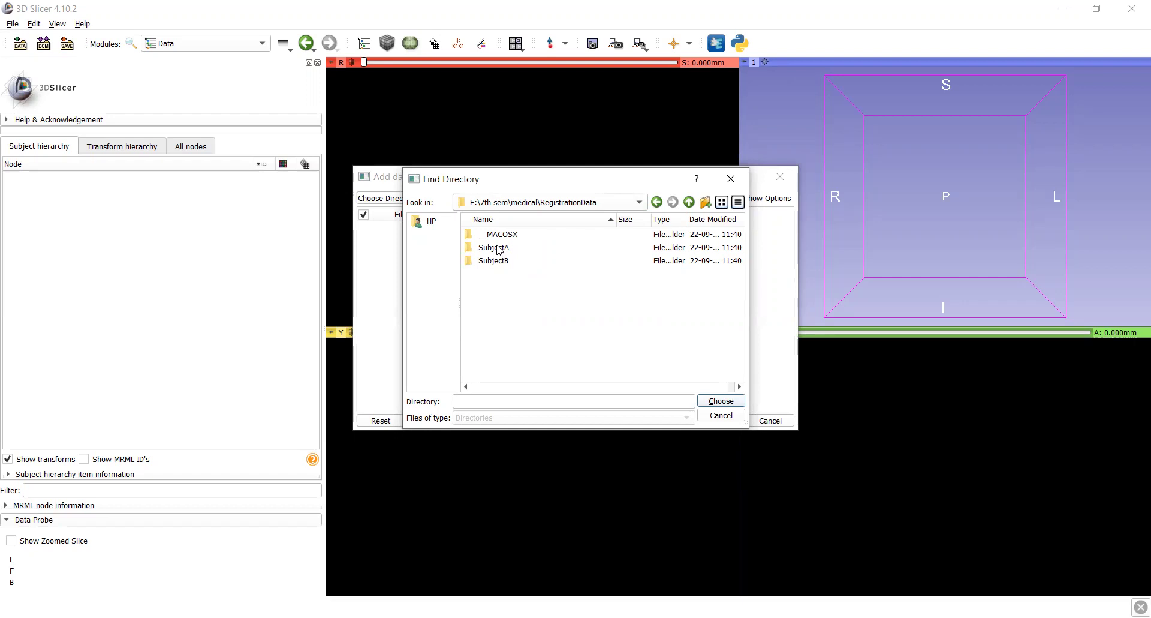
double_click(499, 249)
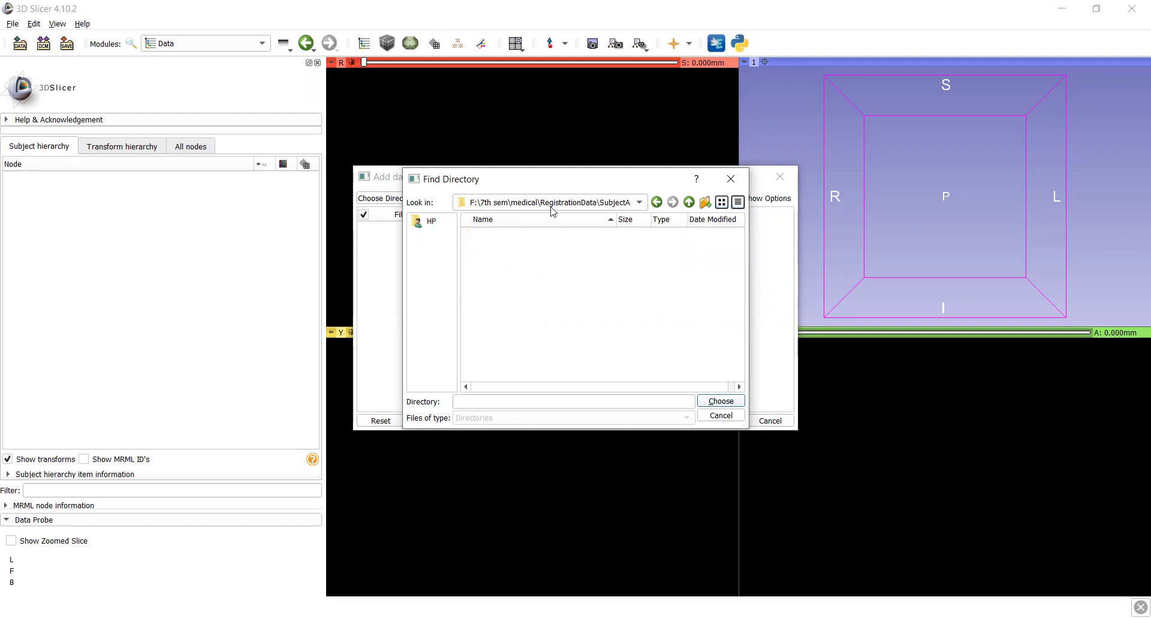
left_click(656, 203)
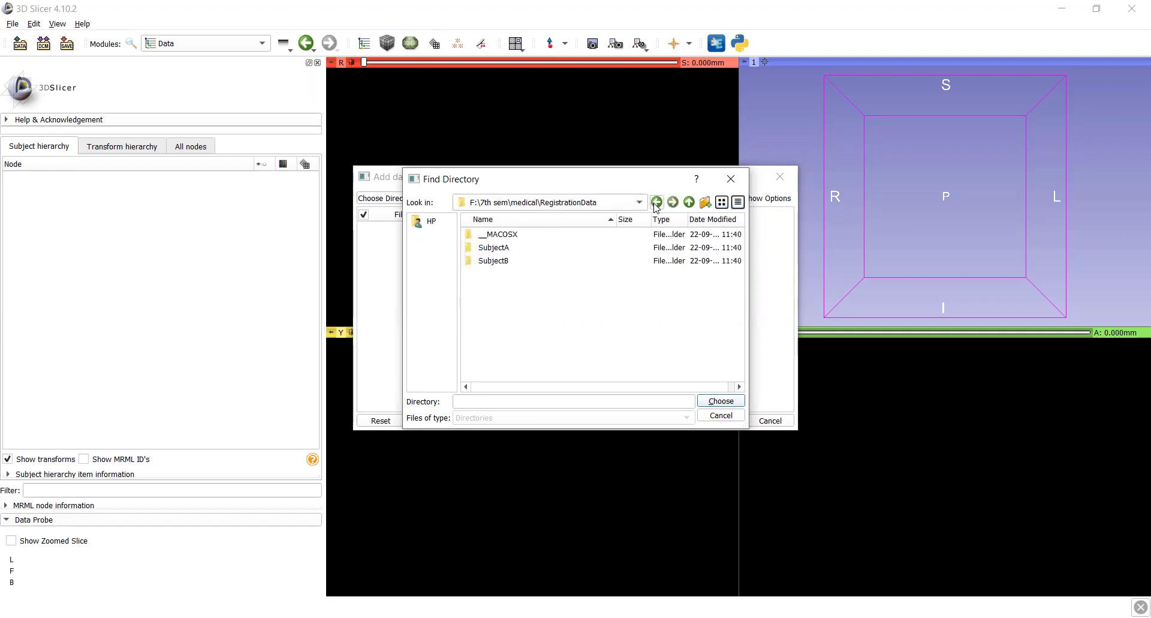
left_click(542, 249)
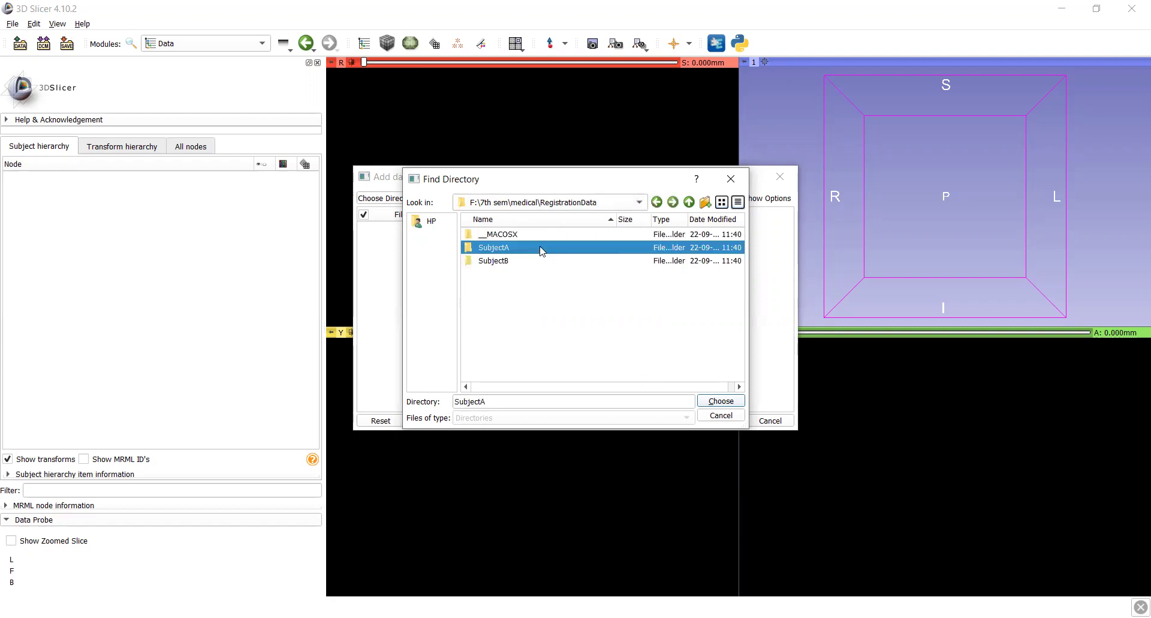
left_click(721, 402)
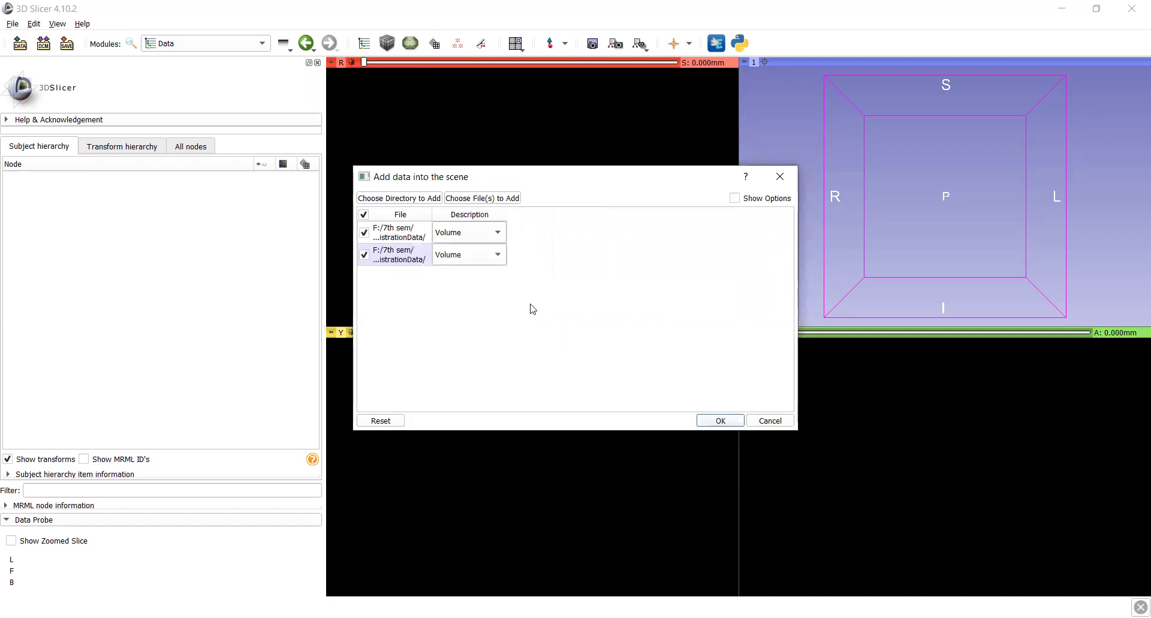
left_click(721, 421)
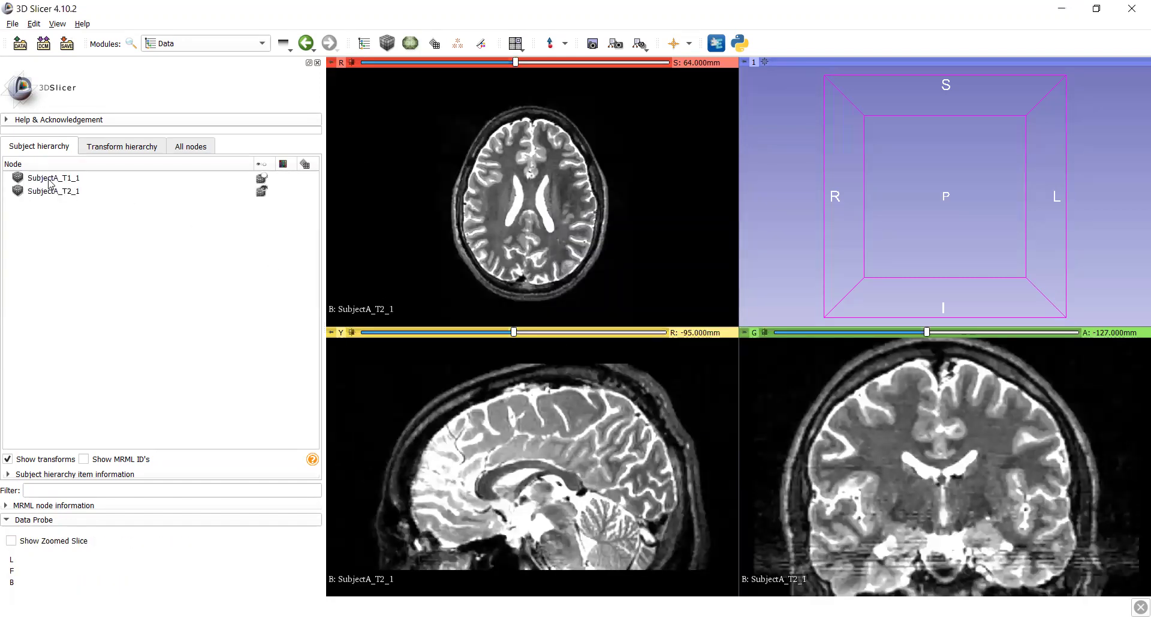
Step: Step the sagittal slice to R -98 mm and reveal the yellow view's slice controller
mouse_move(46, 191)
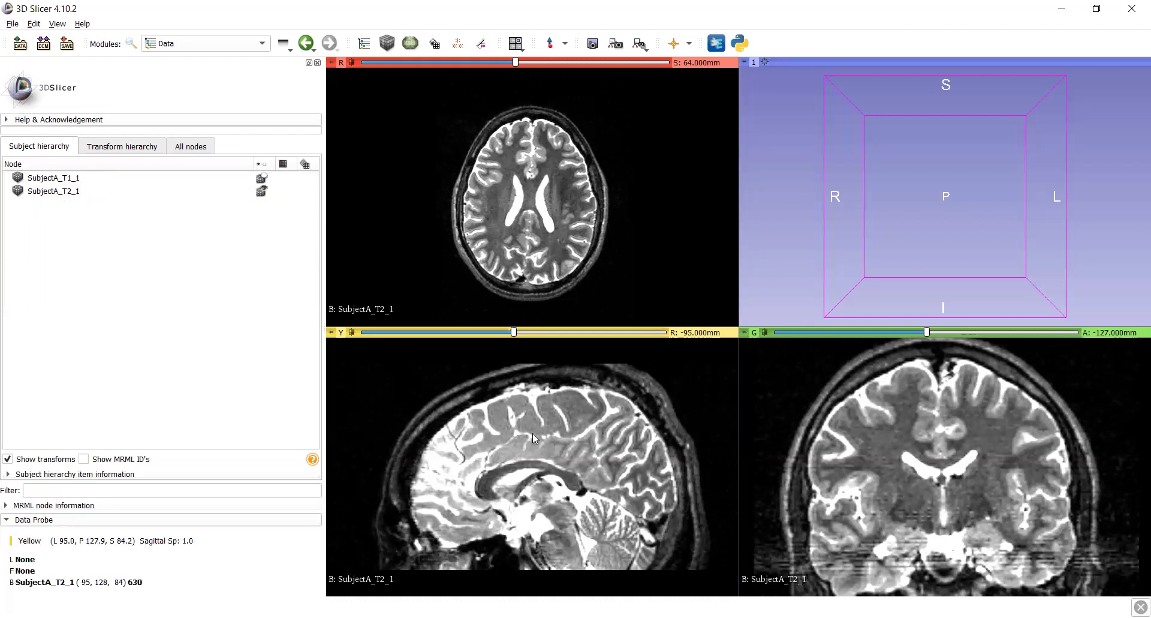
scroll(532, 433, "down", 3)
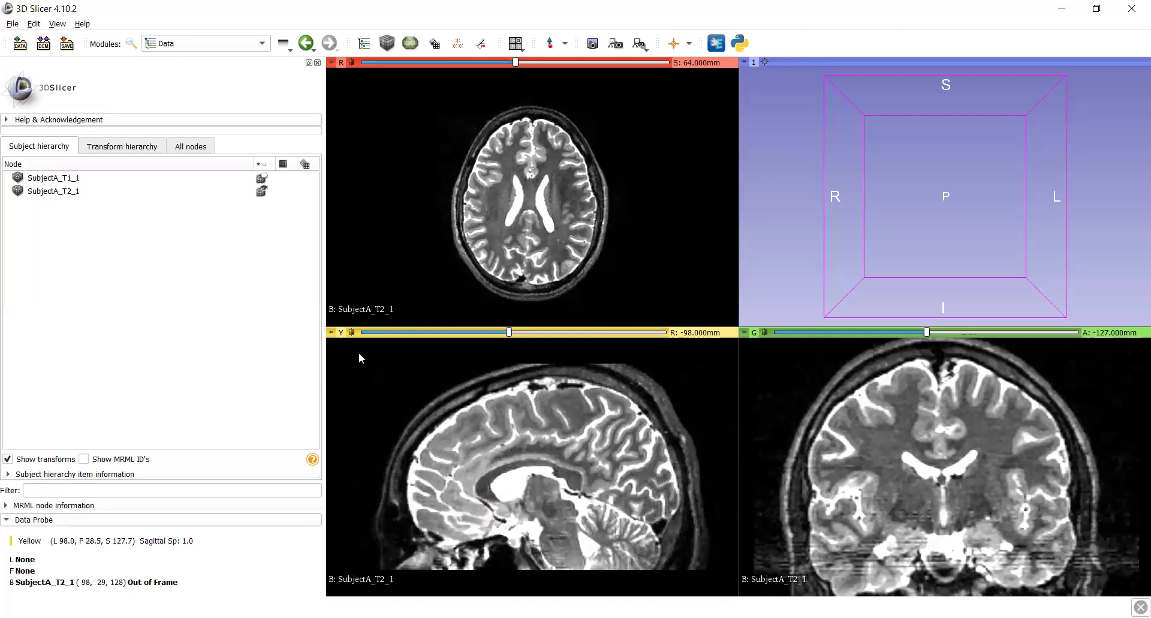
mouse_move(333, 334)
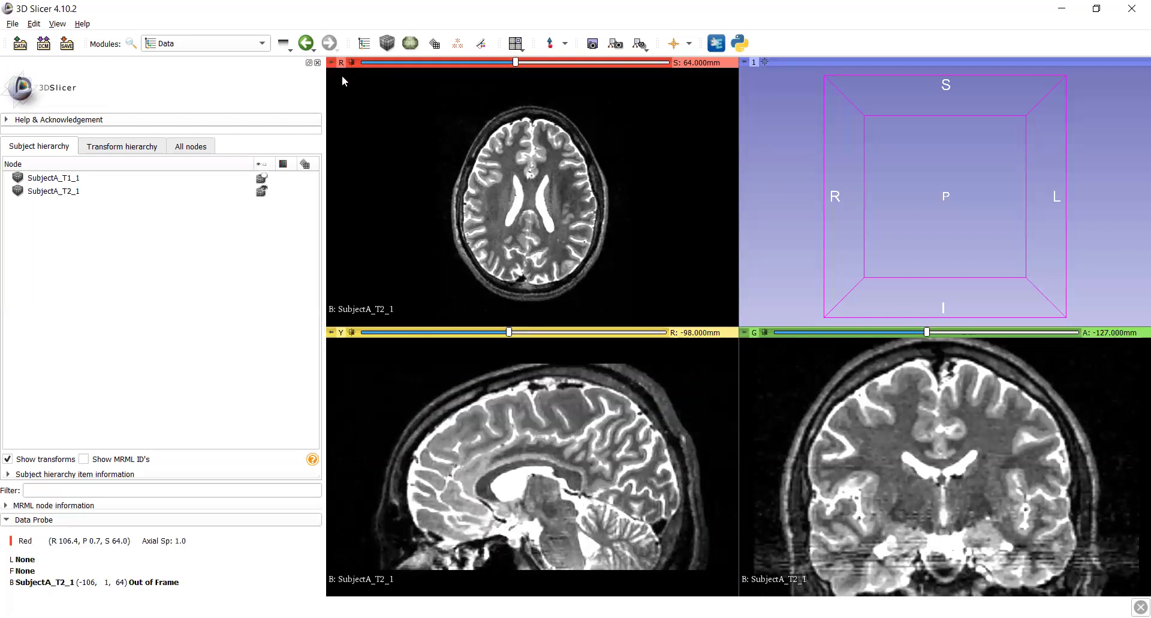
mouse_move(332, 62)
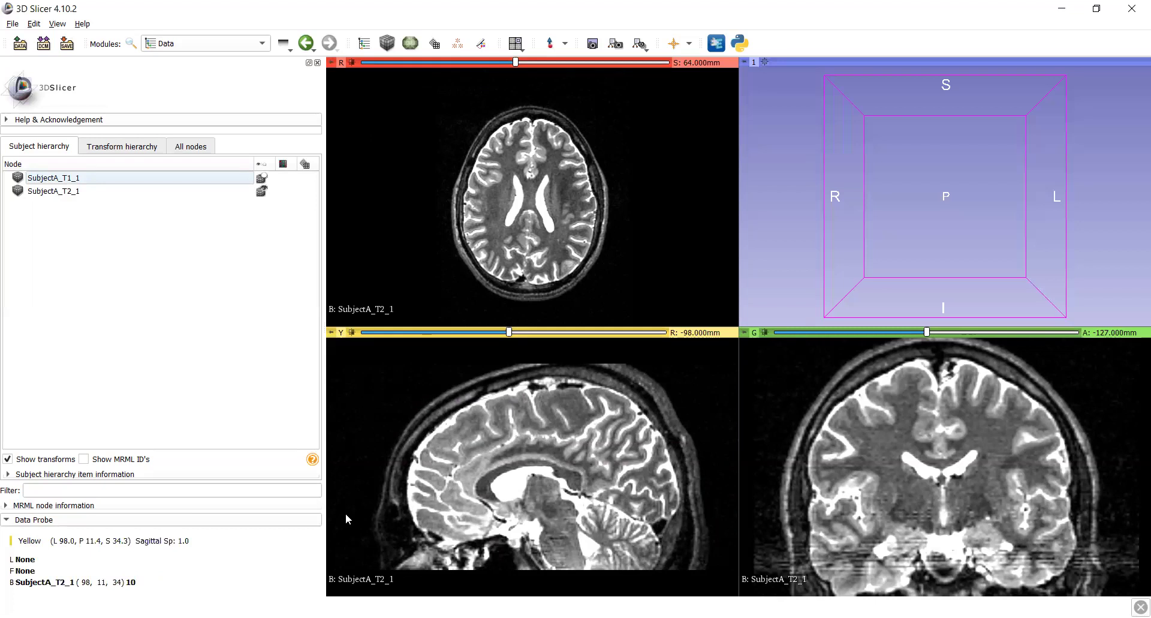
Step: Set SubjectA_T1_1 as the foreground layer in the yellow slice controller
left_click(330, 333)
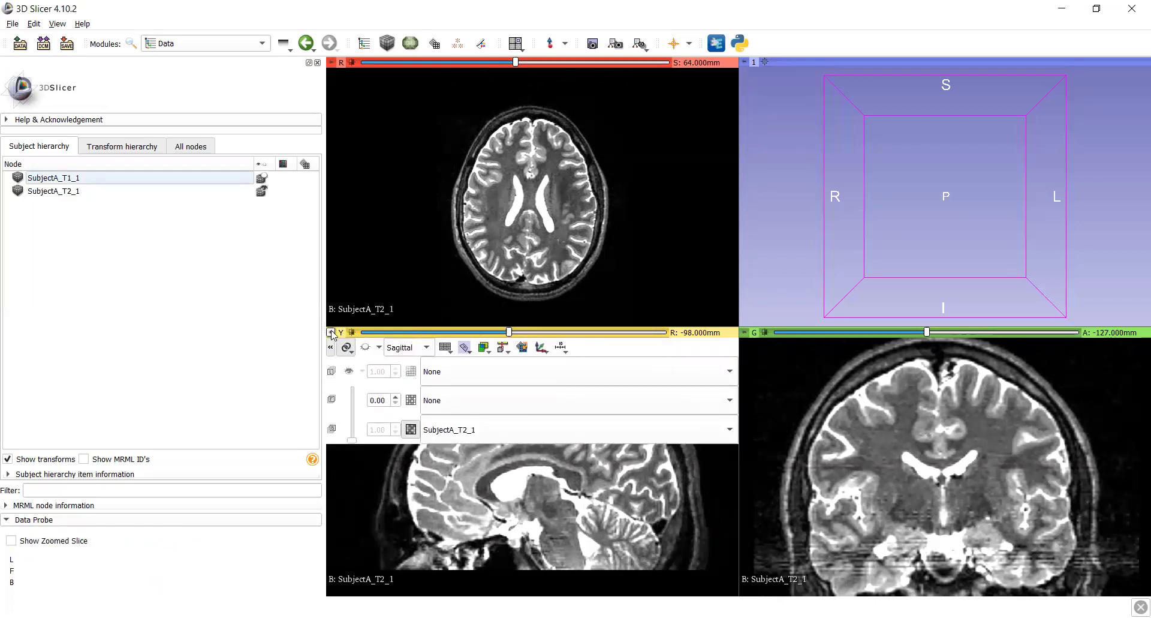
left_click(331, 347)
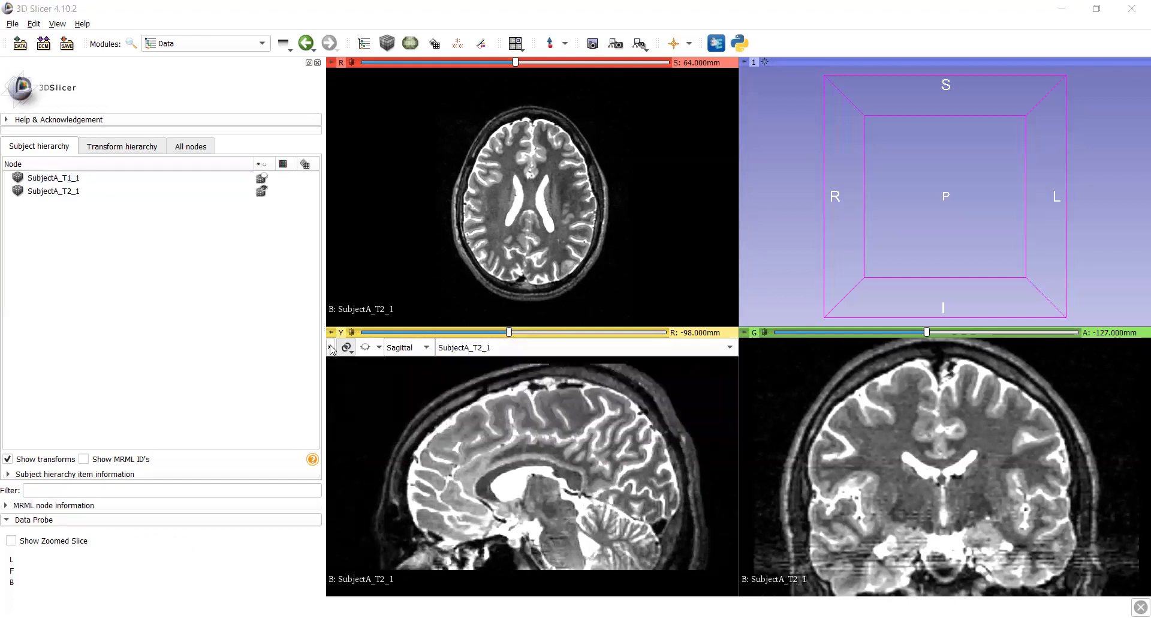
left_click(331, 347)
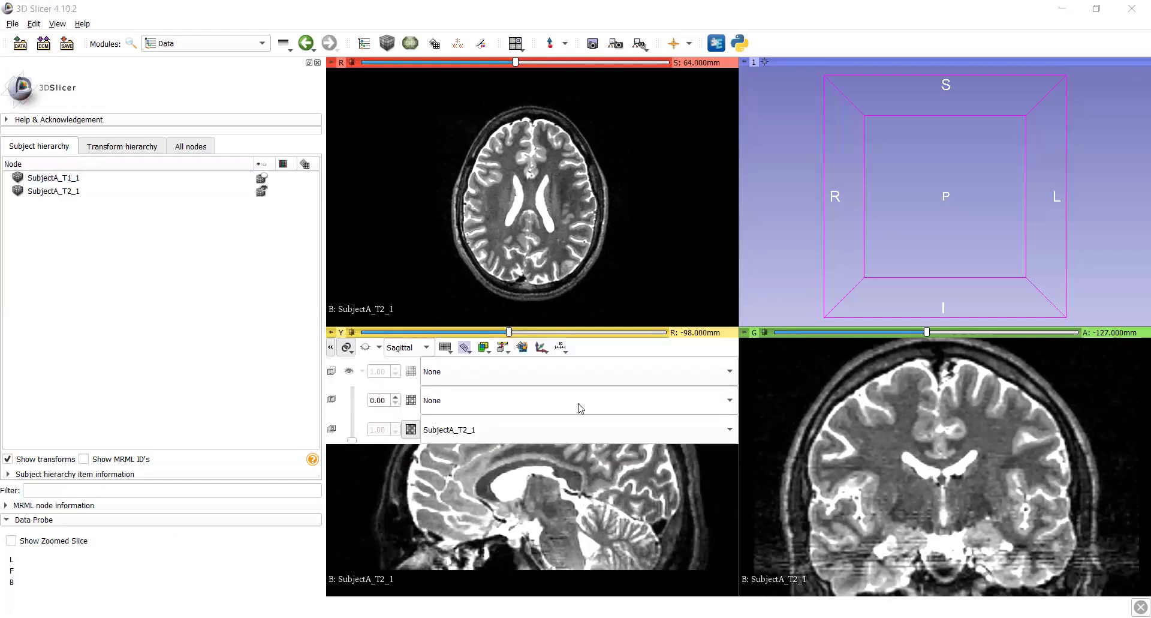
left_click(698, 402)
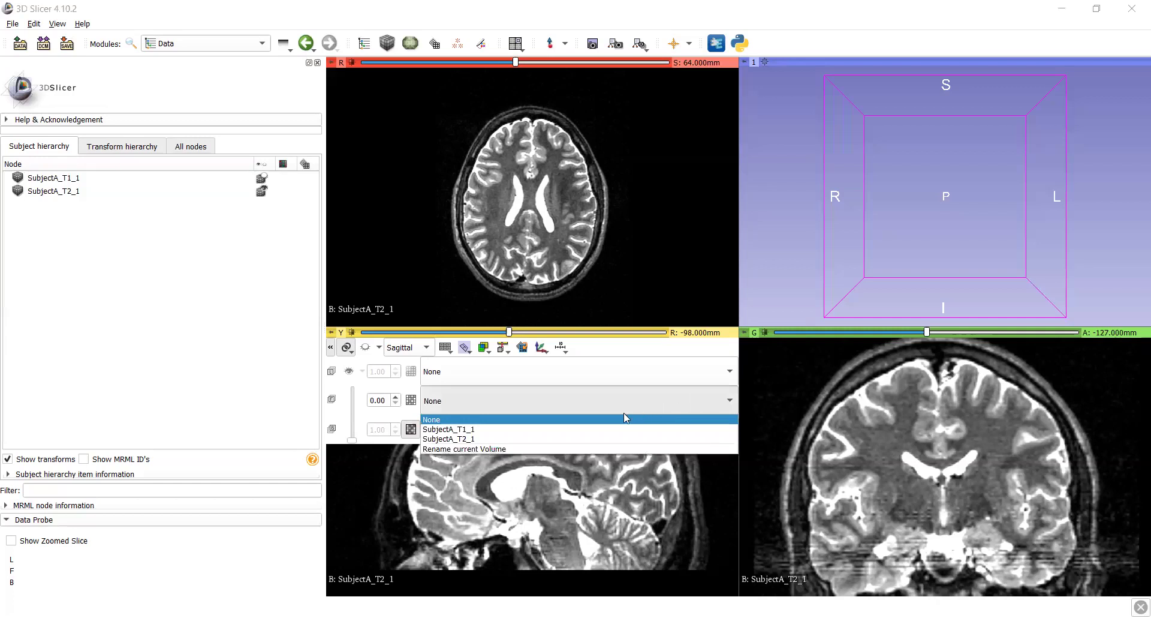
left_click(538, 430)
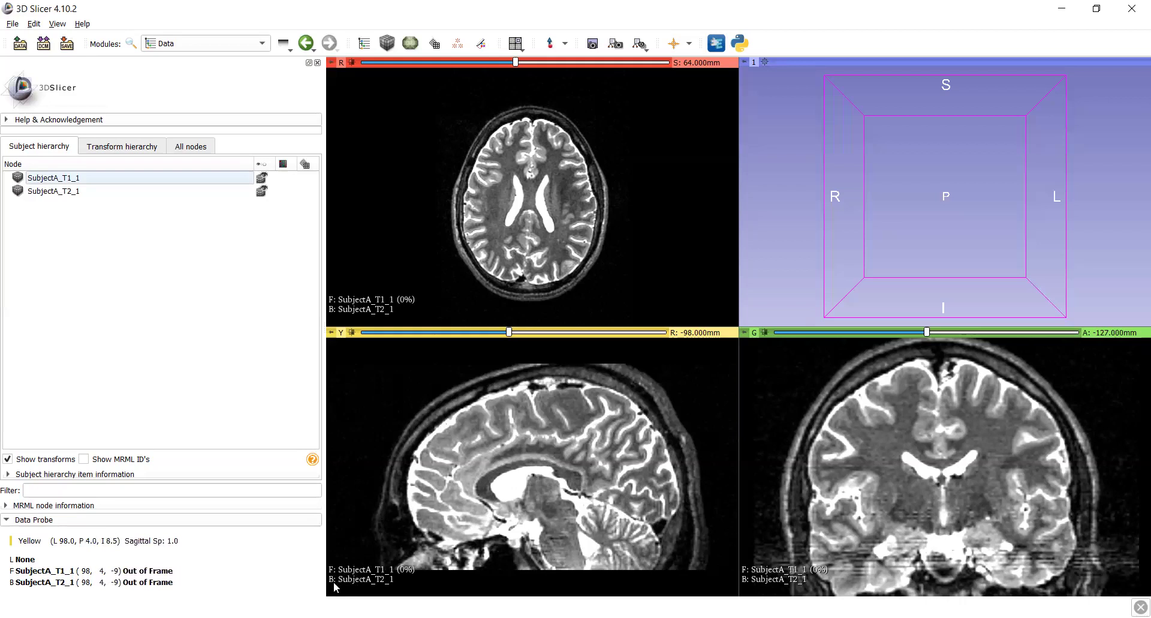
Step: Set the foreground opacity to 0.50 to blend T1 over T2
mouse_move(332, 332)
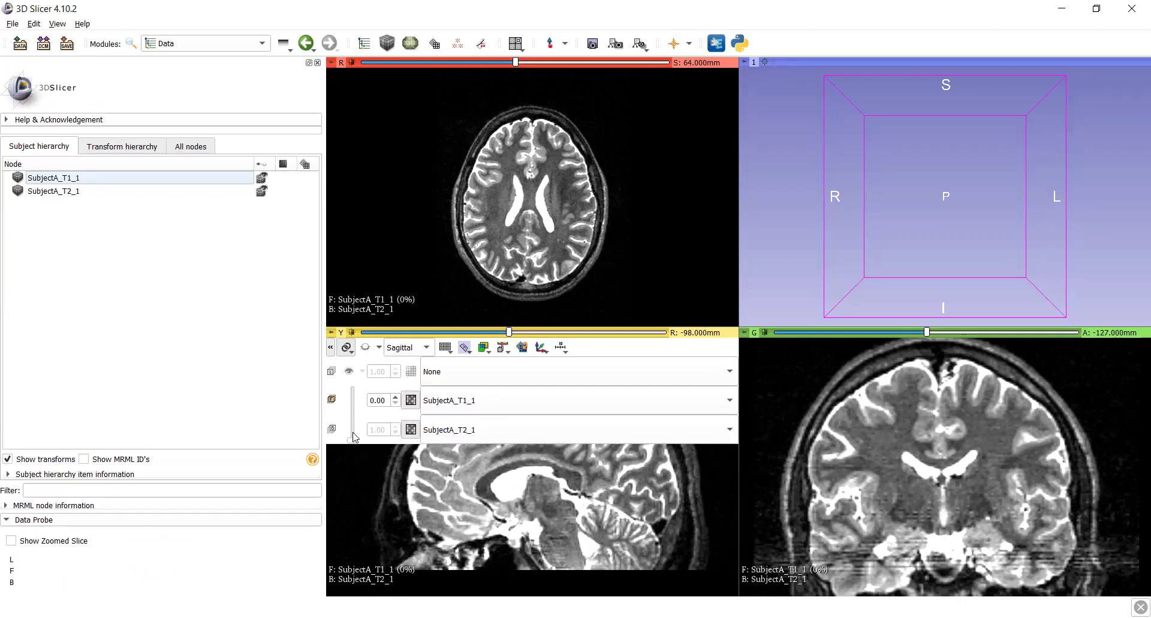
left_click_drag(354, 437, 354, 415)
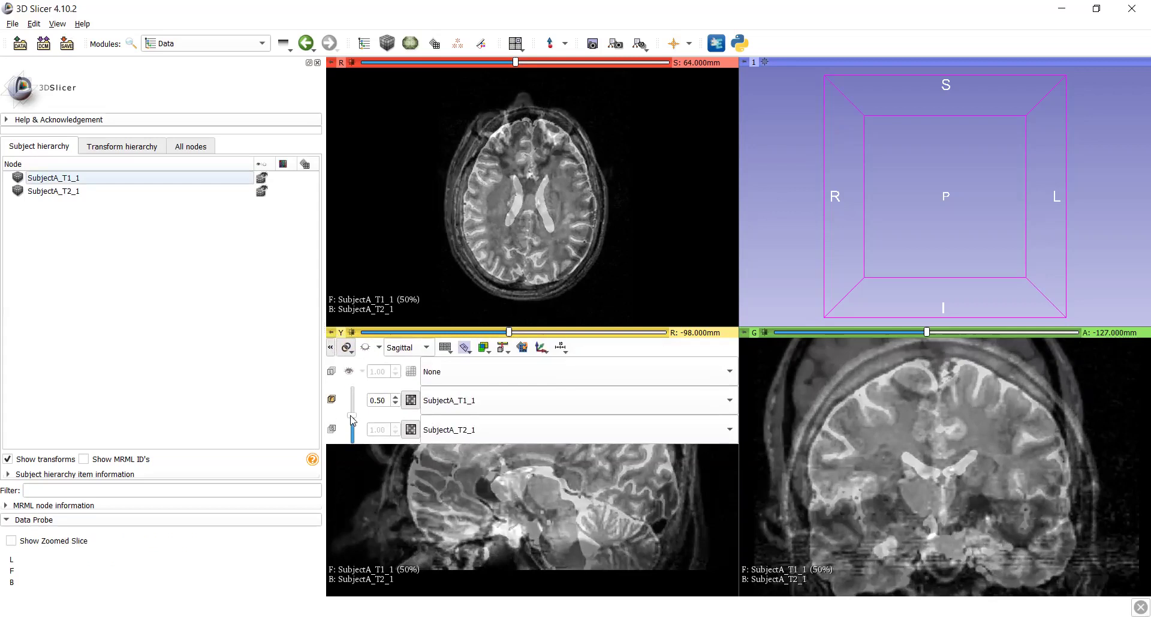
mouse_move(352, 418)
left_mouse_down()
mouse_move(352, 443)
mouse_move(350, 385)
mouse_move(356, 422)
left_mouse_up()
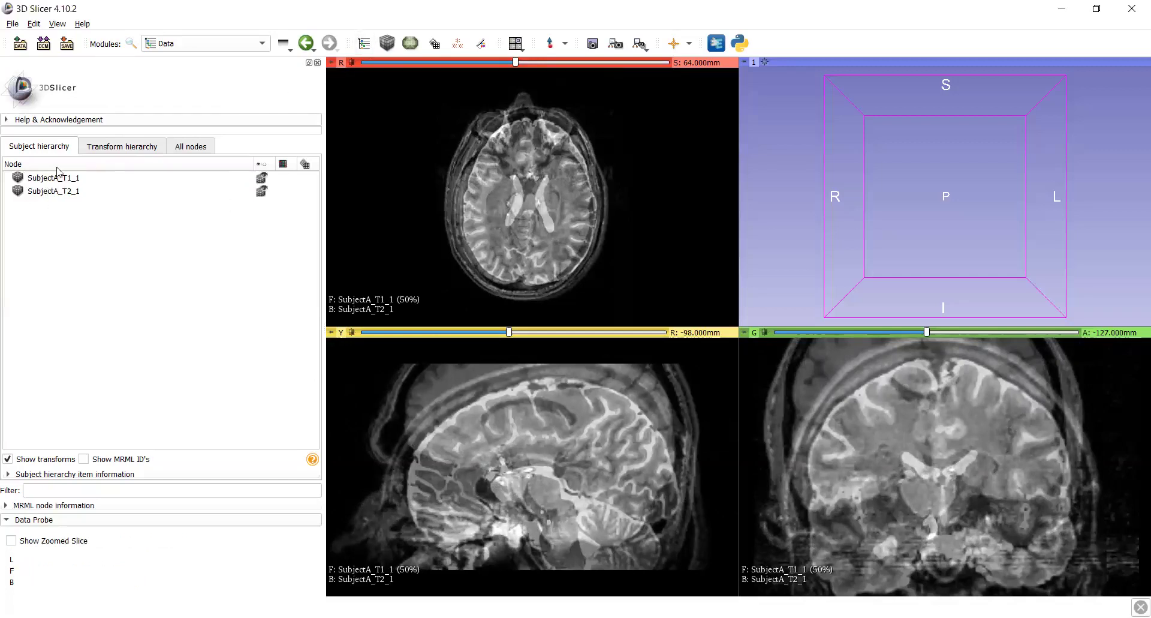
Step: Open the General Registration (BRAINS) module from the Registration modules
left_click(252, 44)
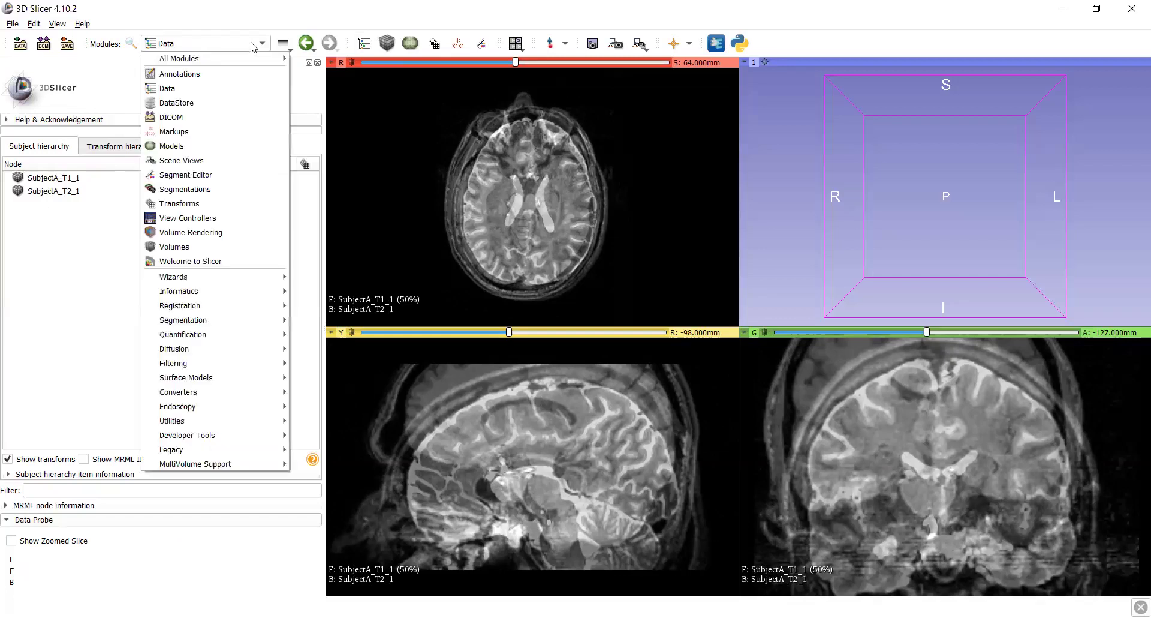
mouse_move(290, 306)
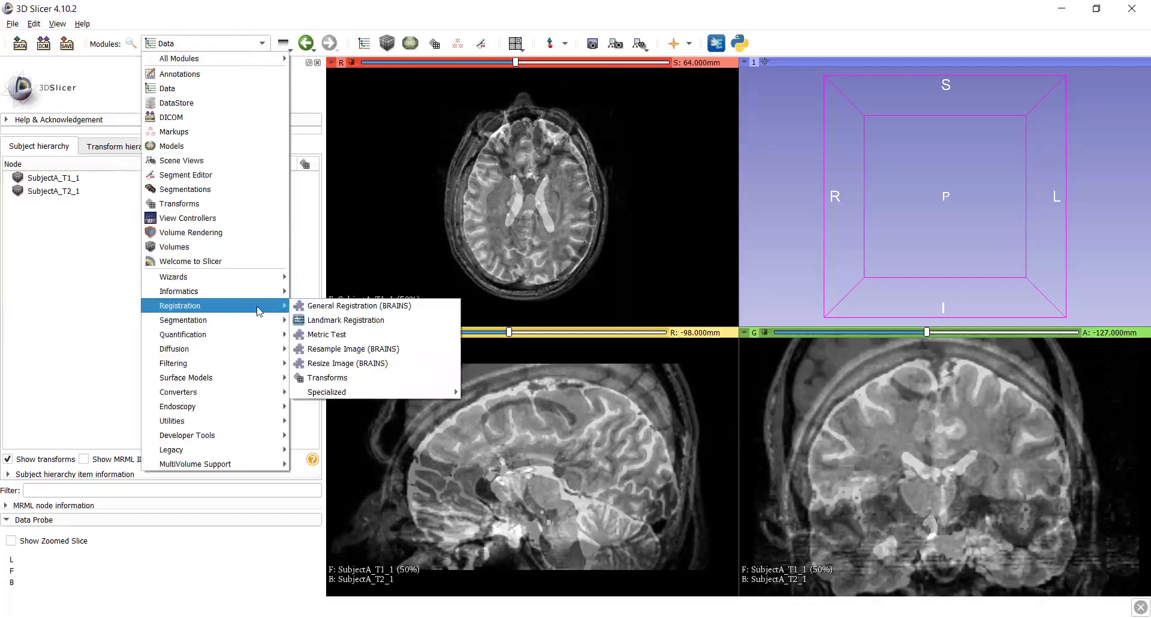
left_click(342, 307)
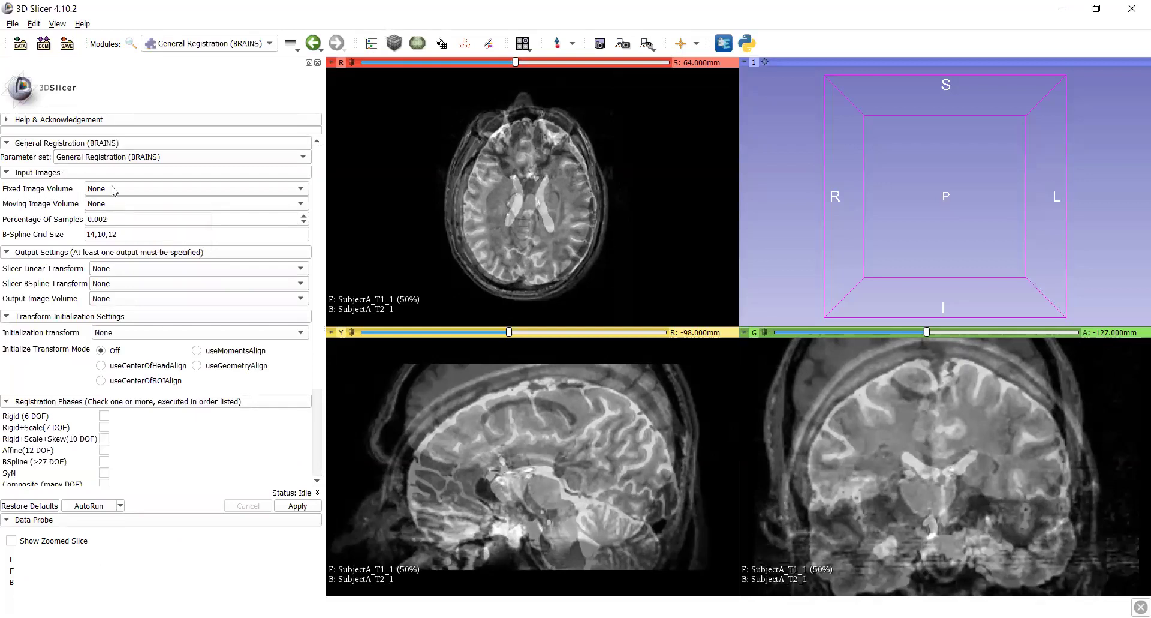
Step: Set SubjectA_T1_1 as the fixed volume and SubjectA_T2_1 as the moving volume
left_click(230, 189)
left_click(166, 211)
left_click(234, 205)
left_click(146, 234)
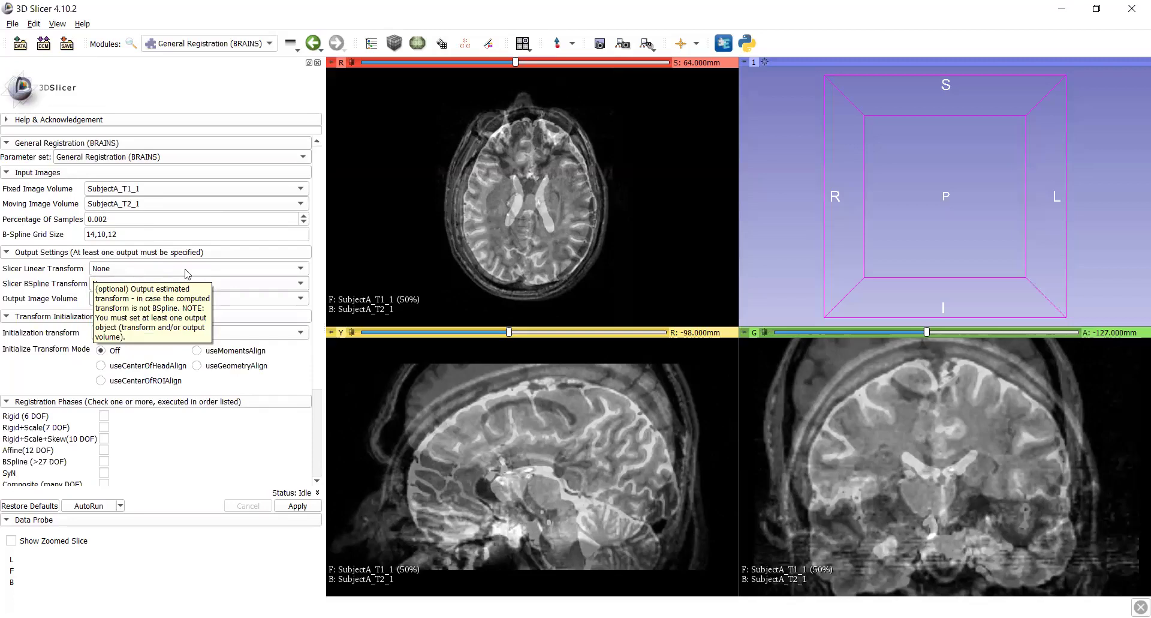
left_click(282, 269)
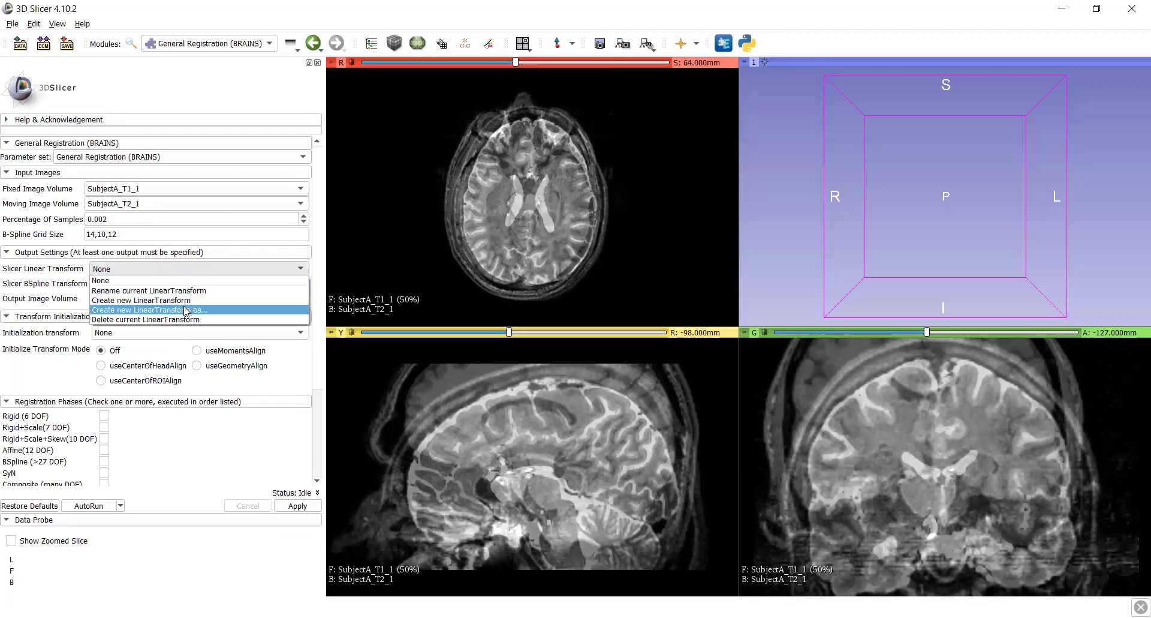
Step: Create a new output linear transform named 'Slicer Linear Transform T2 to T1'
left_click(312, 364)
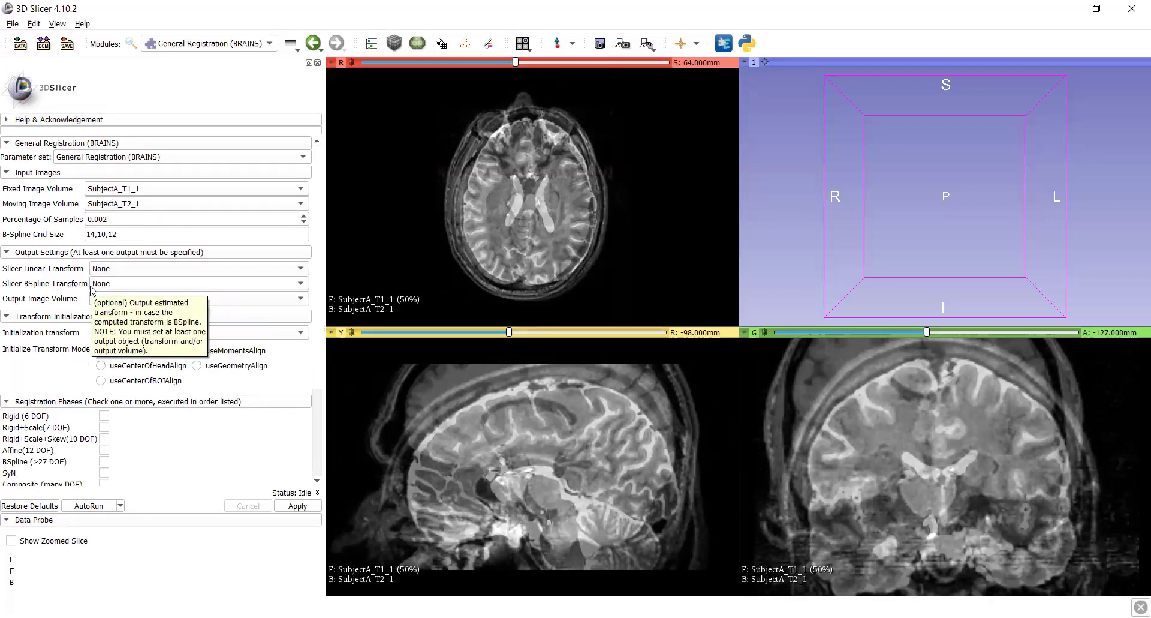
left_click(261, 268)
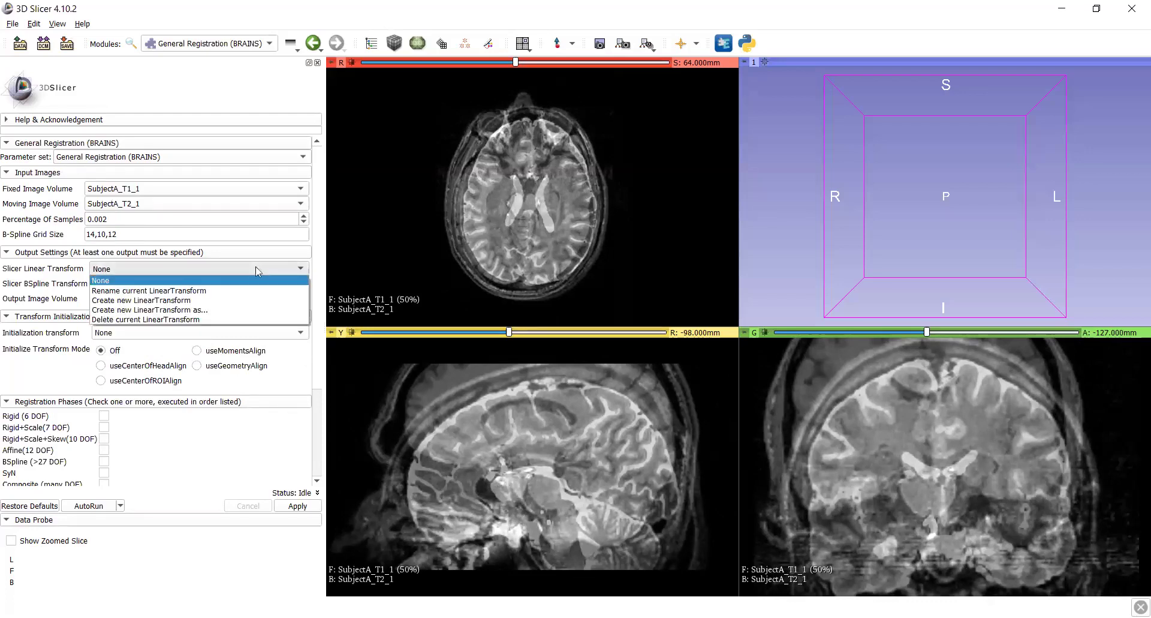
left_click(178, 310)
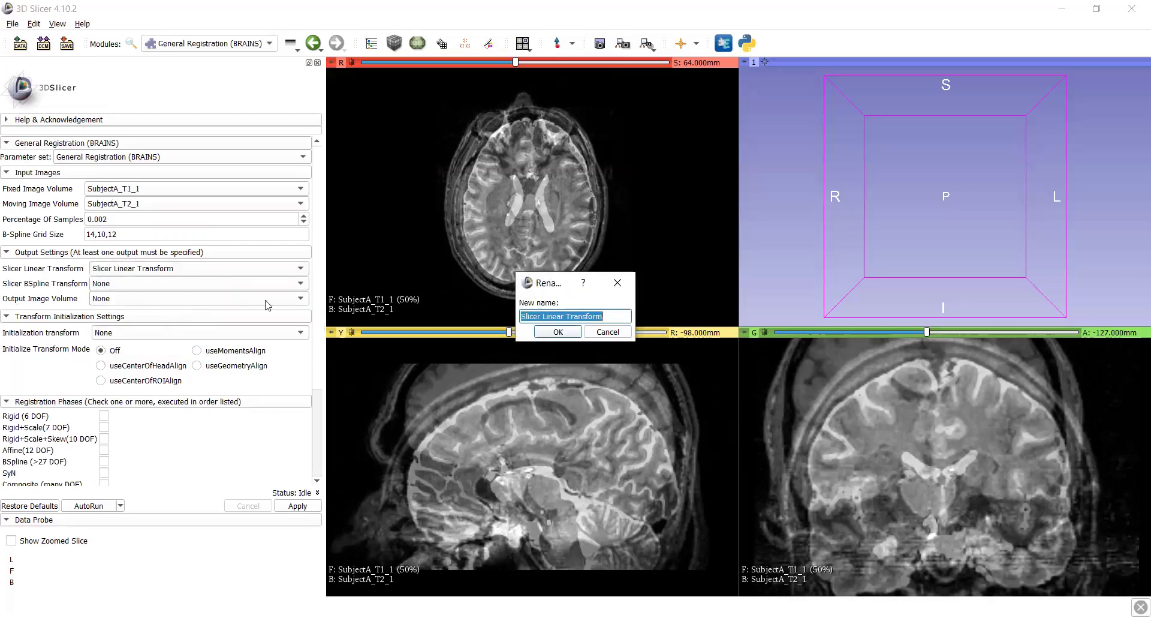
left_click(617, 315)
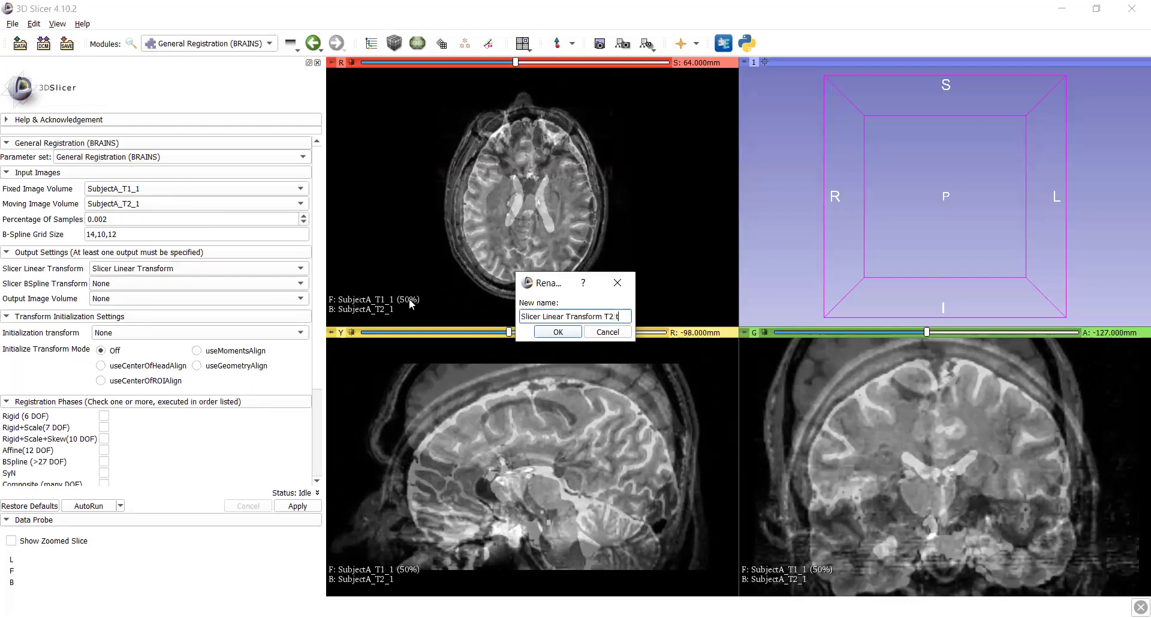
type("o T1")
left_click(561, 332)
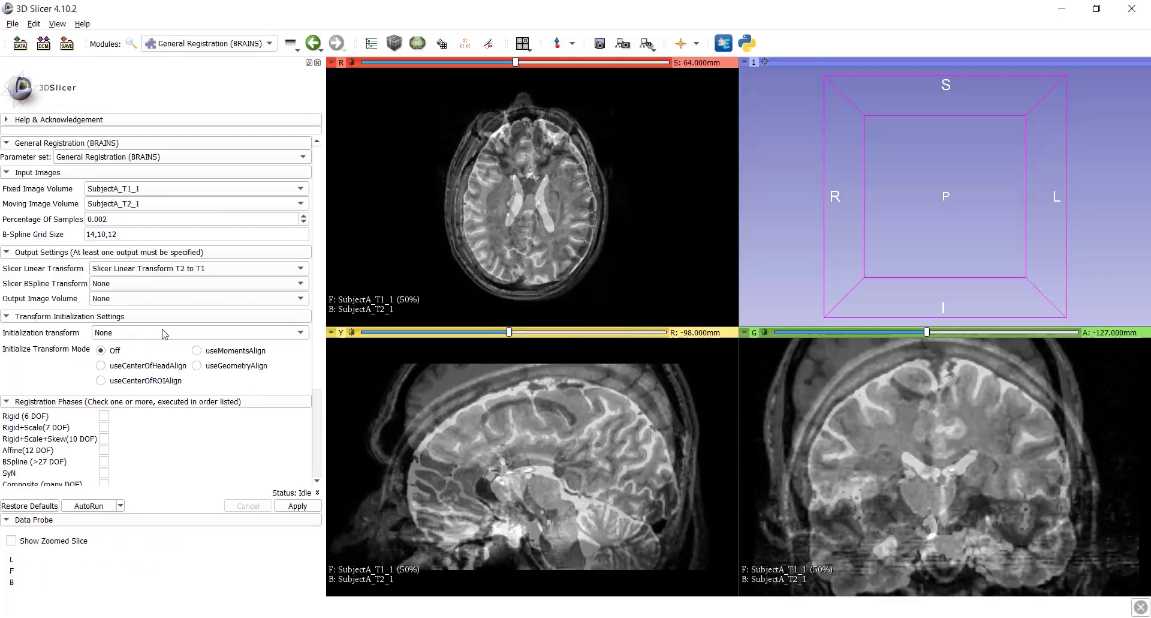
Step: Use useCenterOfHeadAlign initialization with both Rigid (6 DOF) and Affine (12 DOF) phases checked
scroll(165, 333, "down", 3)
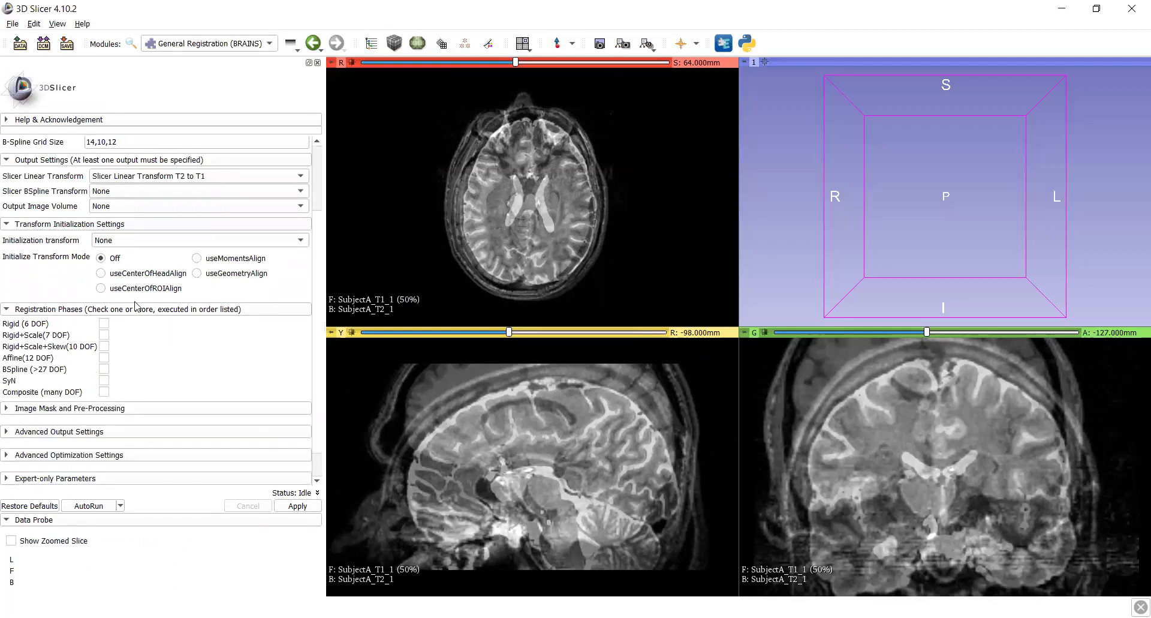
scroll(137, 307, "up", 1)
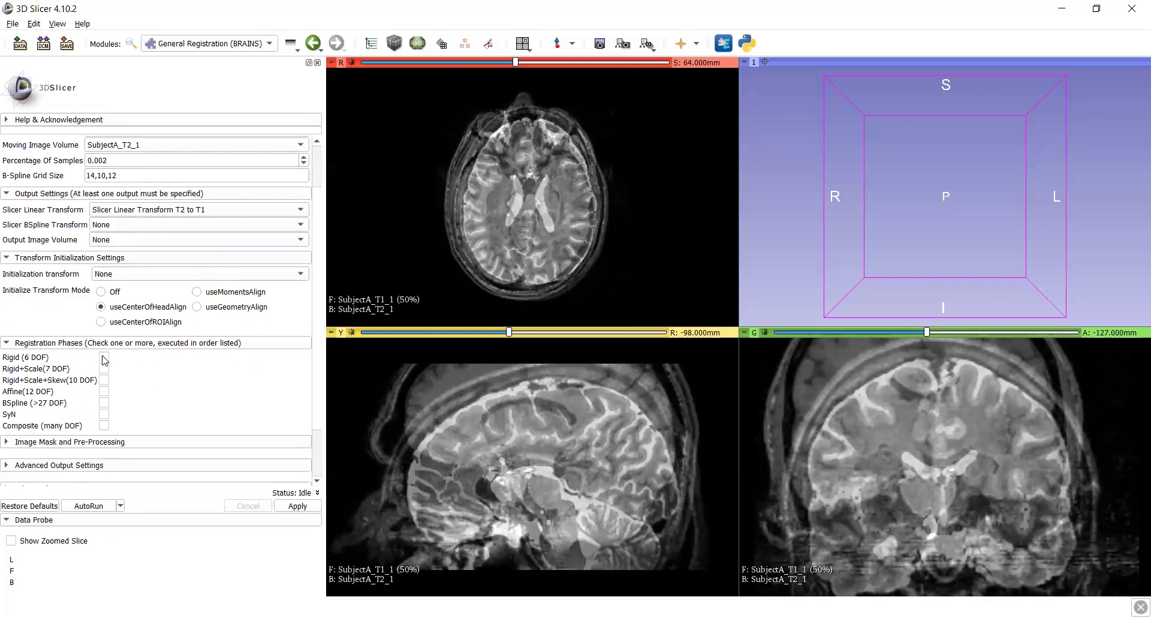
left_click(7, 345)
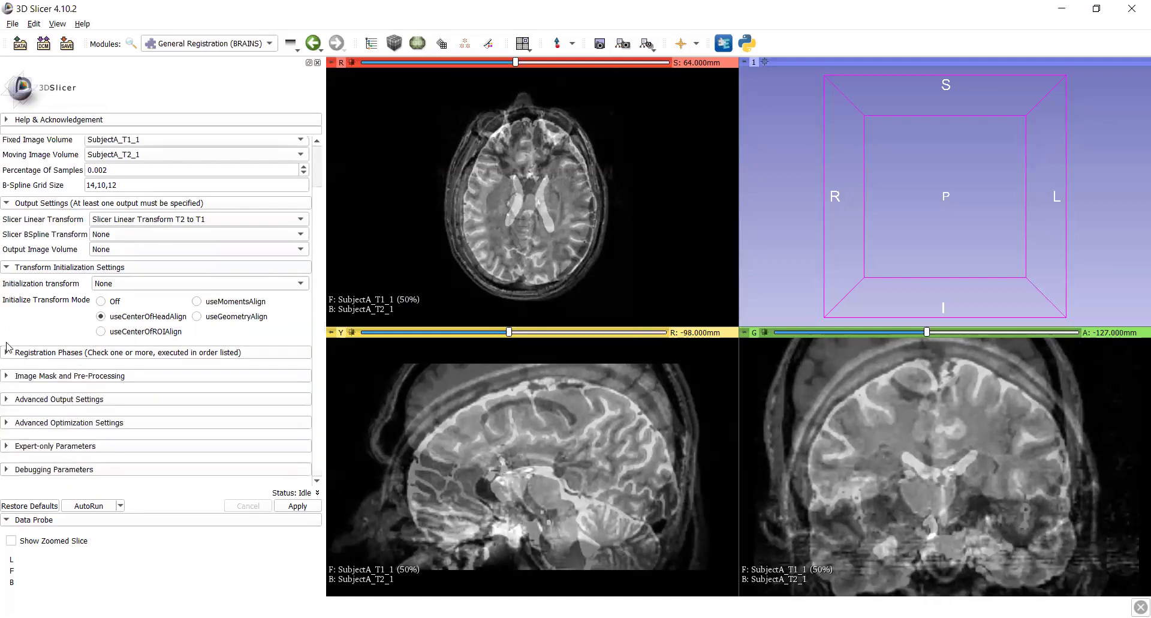
left_click(6, 352)
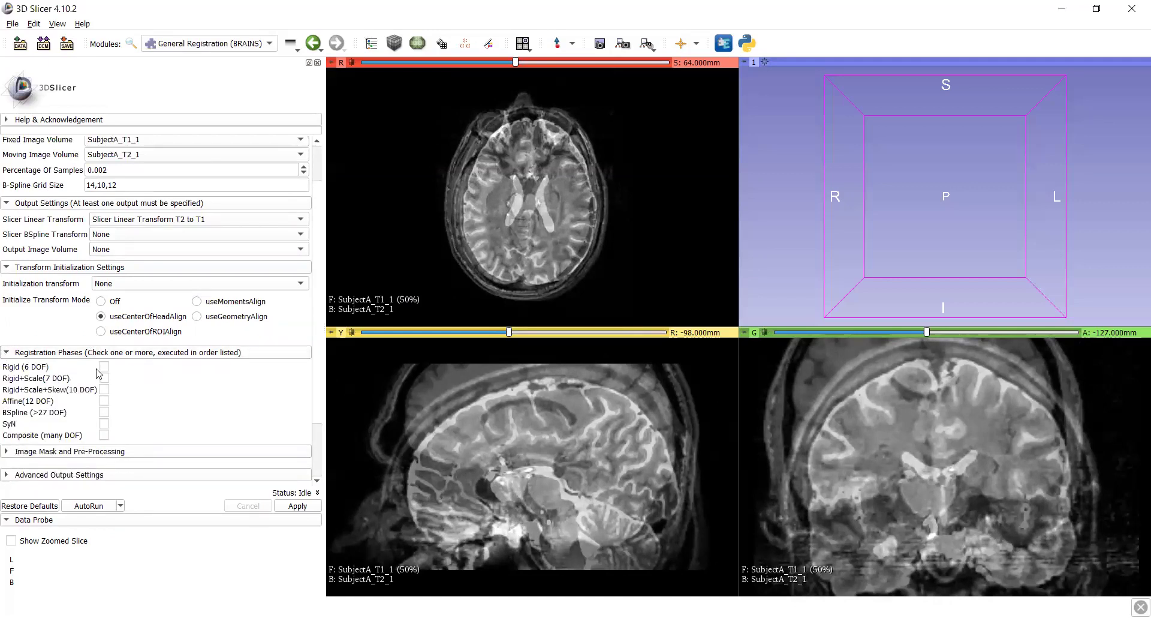
scroll(183, 368, "down", 2)
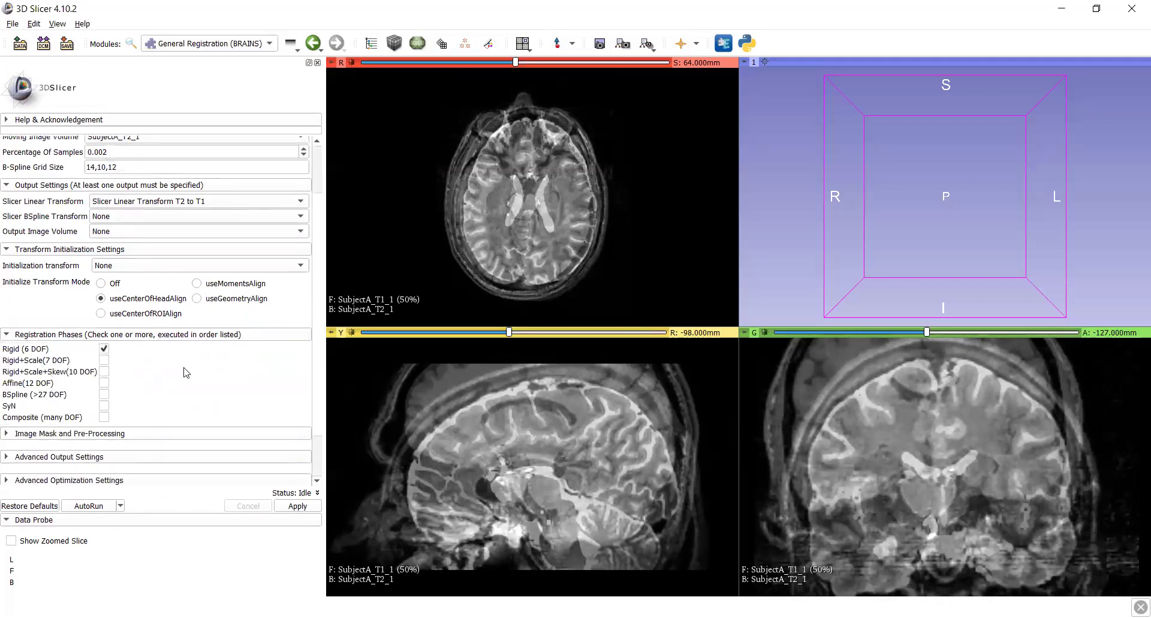
left_click(103, 379)
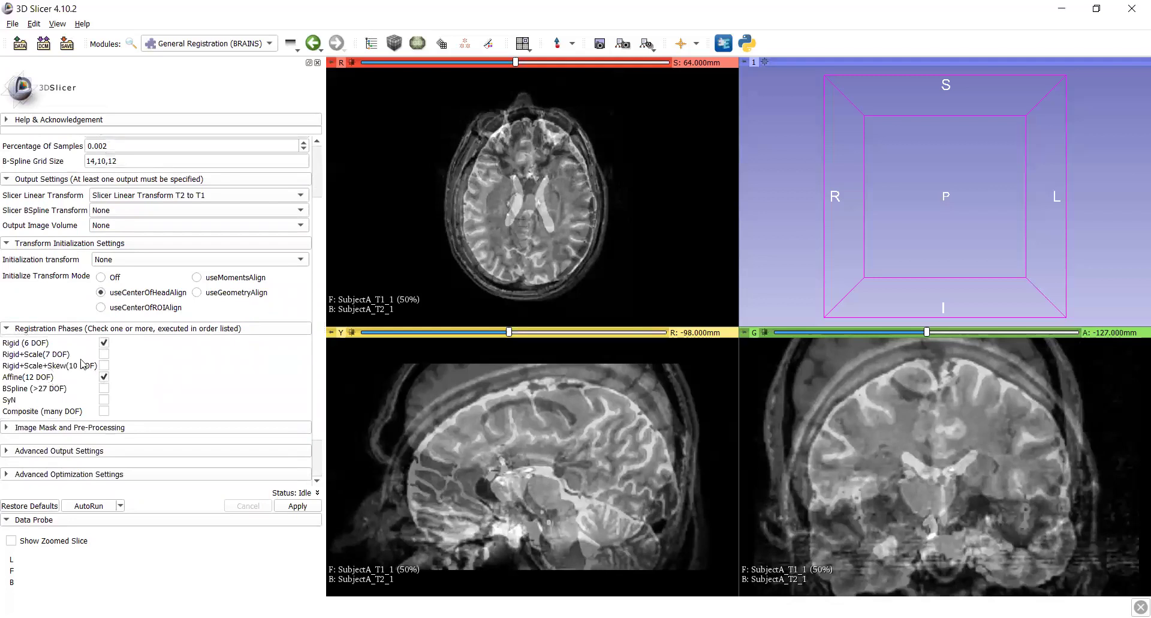
scroll(204, 363, "down", 4)
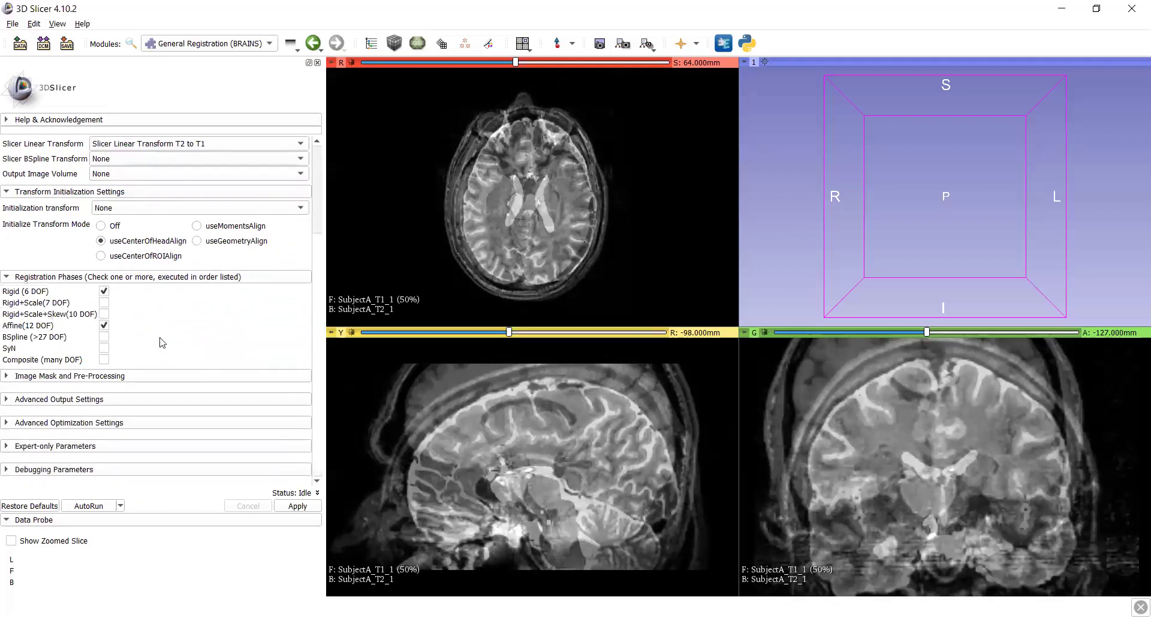
scroll(161, 342, "up", 8)
scroll(147, 354, "up", 3)
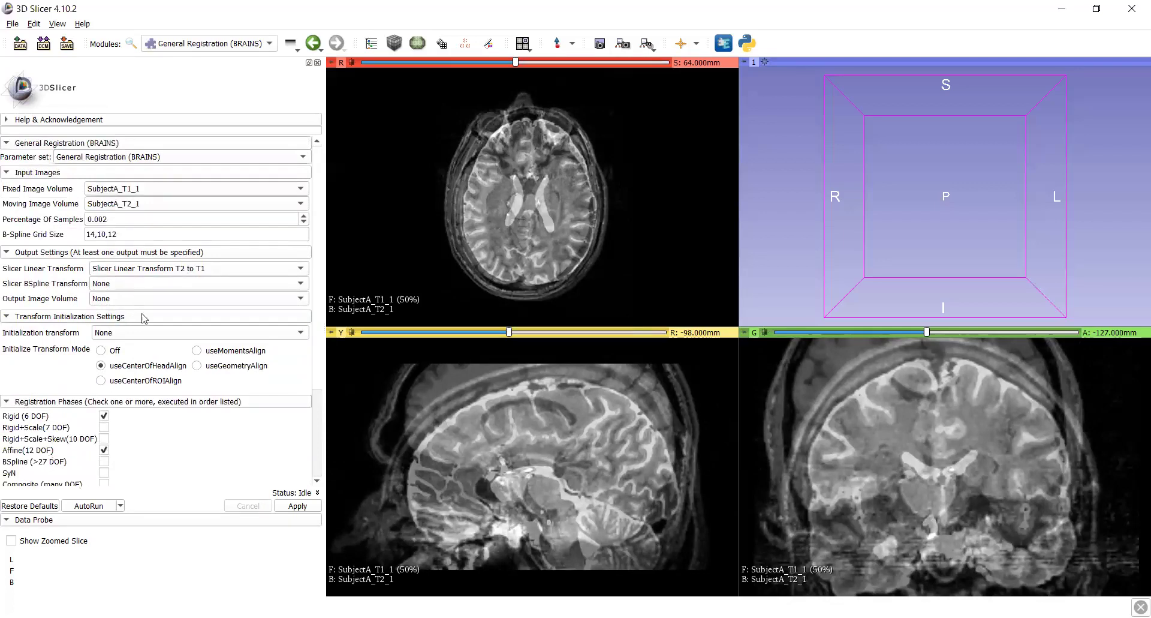
scroll(180, 333, "down", 10)
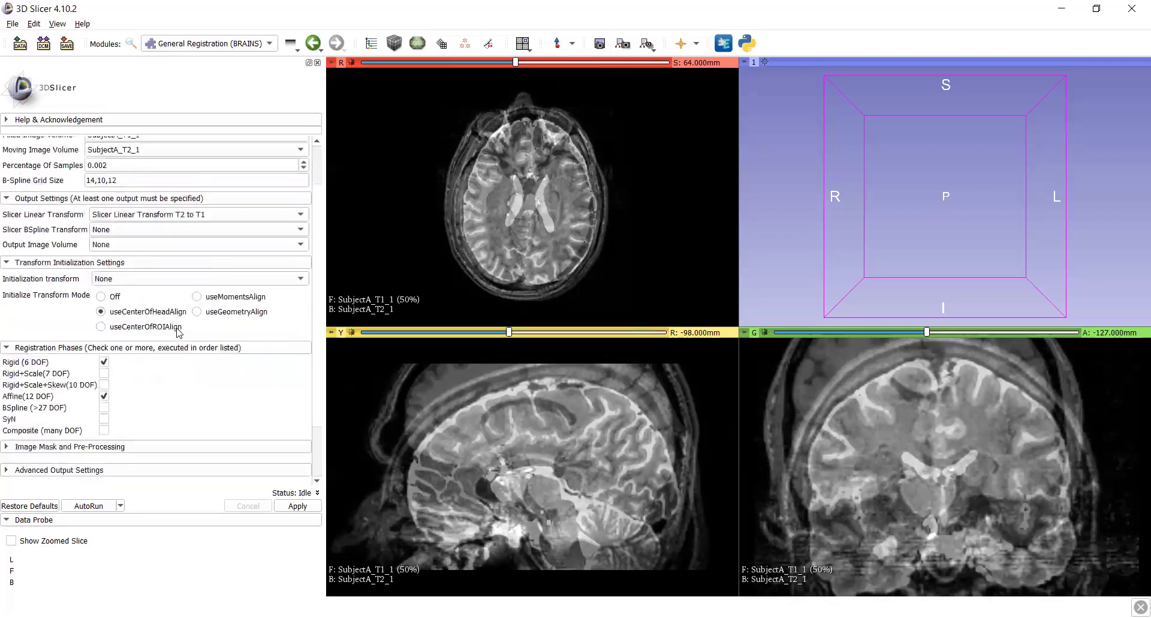
Step: Run the BRAINS registration of SubjectA_T2_1 onto SubjectA_T1_1
left_click(295, 506)
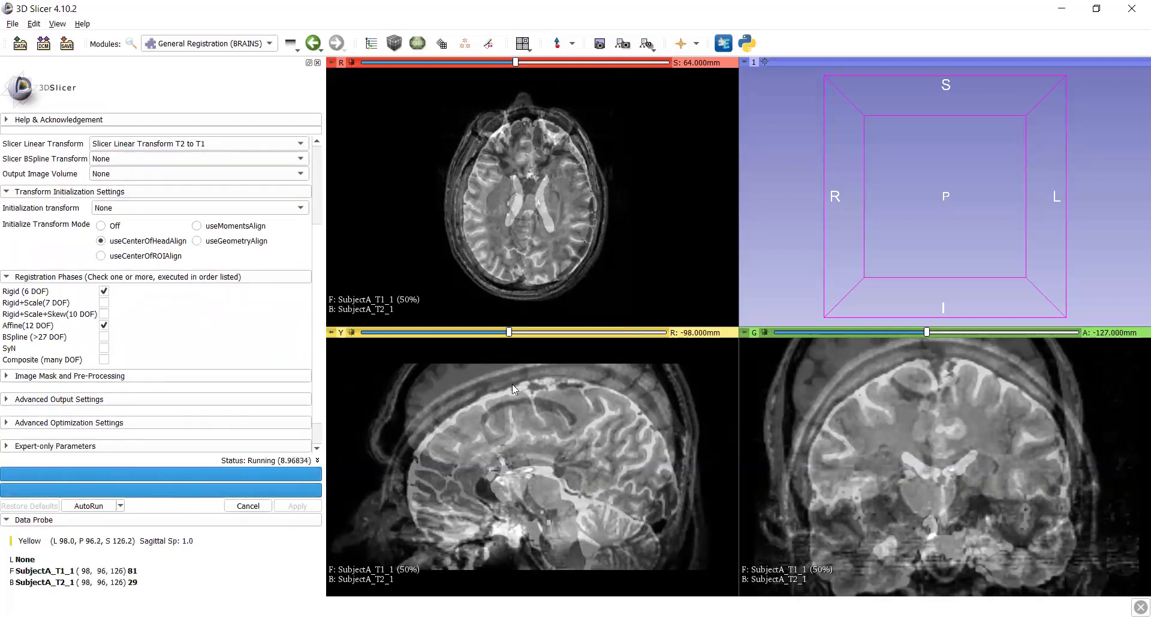
scroll(283, 352, "up", 3)
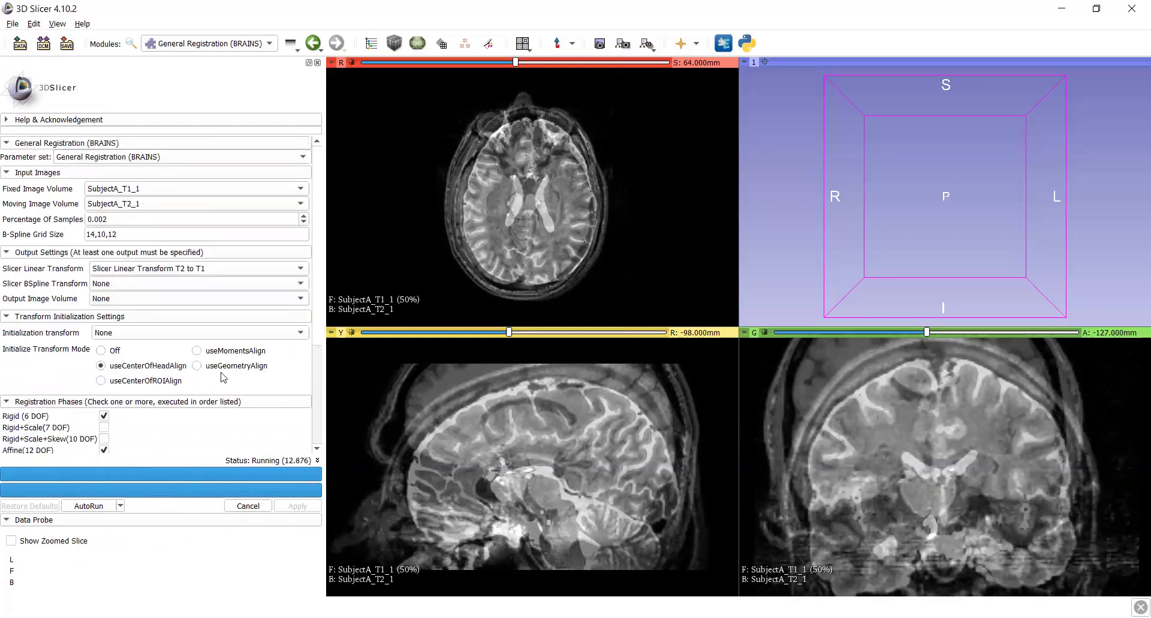
scroll(280, 424, "down", 3)
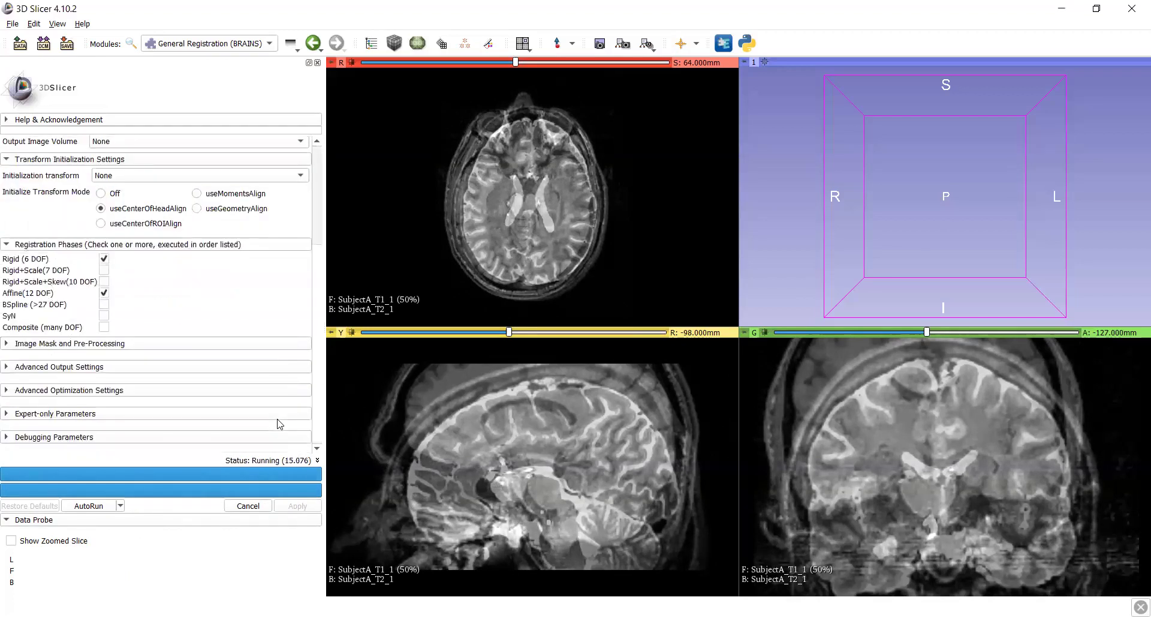
scroll(282, 352, "up", 3)
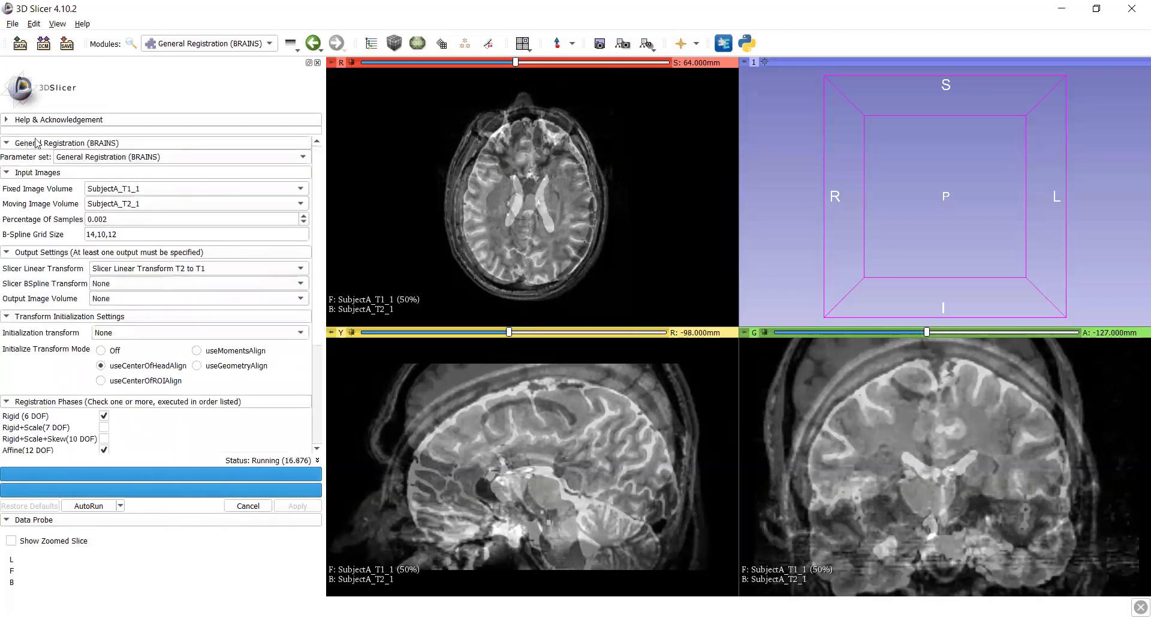
left_click(6, 143)
Step: Re-expand the registration parameters and check the list of saved scene views
left_click(6, 143)
left_click(12, 24)
left_click(223, 74)
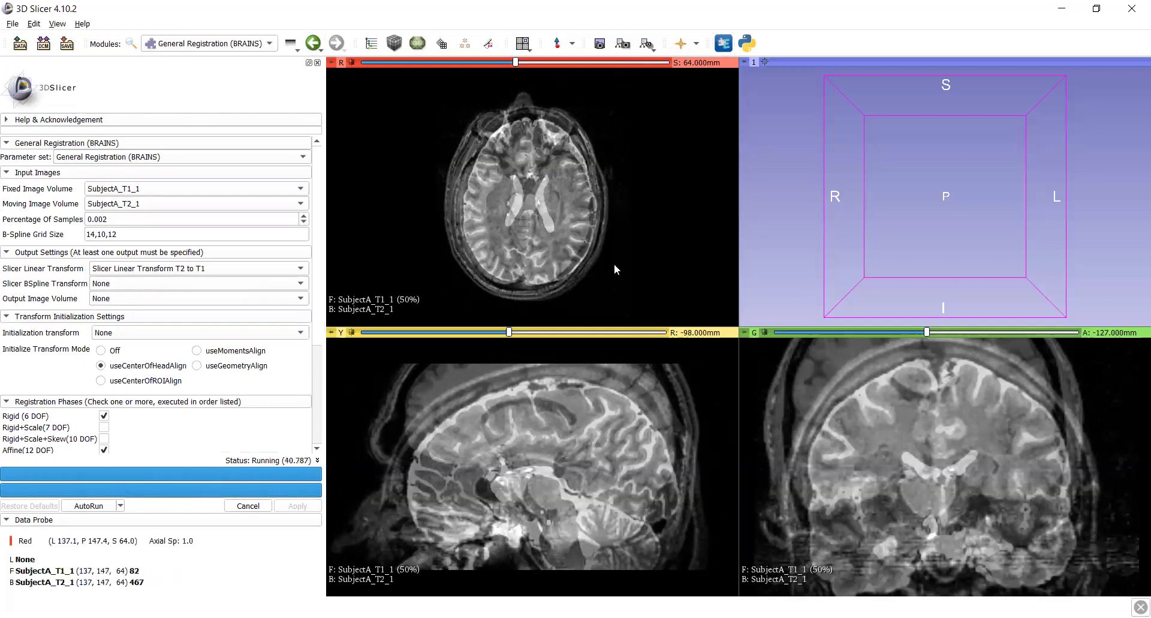
left_click(653, 44)
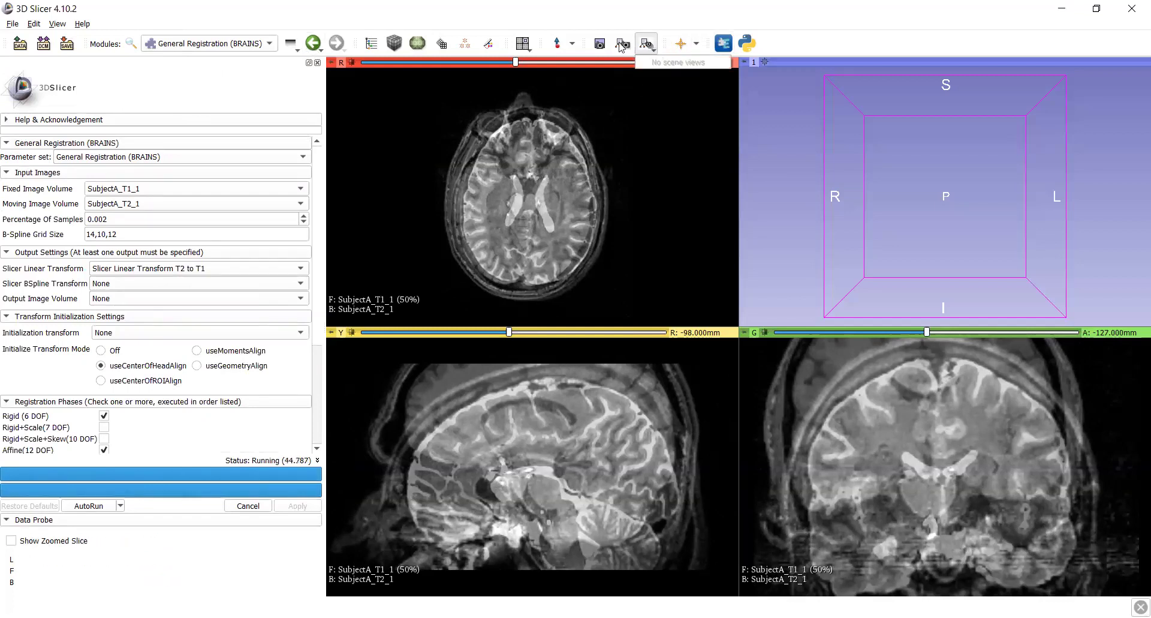
Step: Try the Four-Up Table layout, then settle back on the plain Four-Up layout
left_click(525, 48)
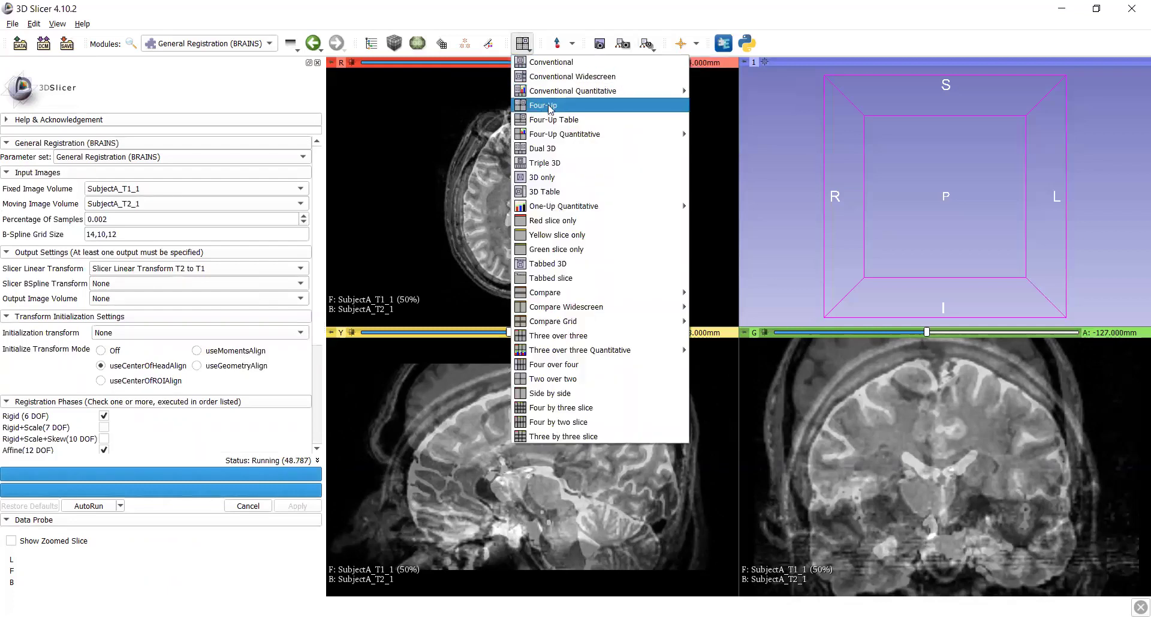
left_click(550, 106)
left_click(522, 44)
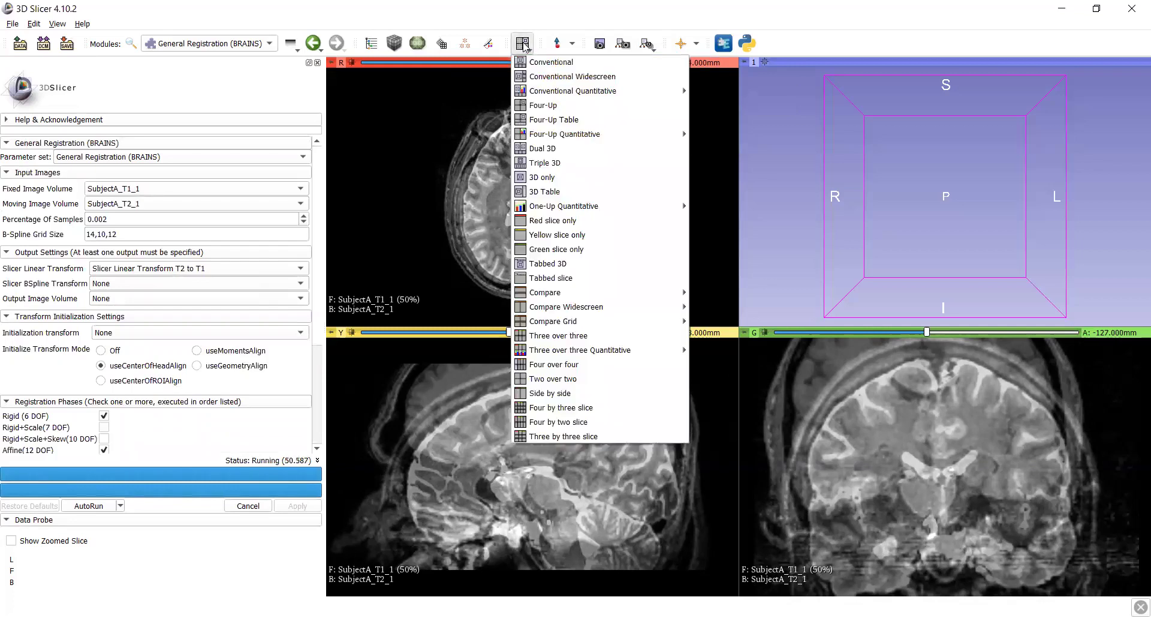
left_click(551, 120)
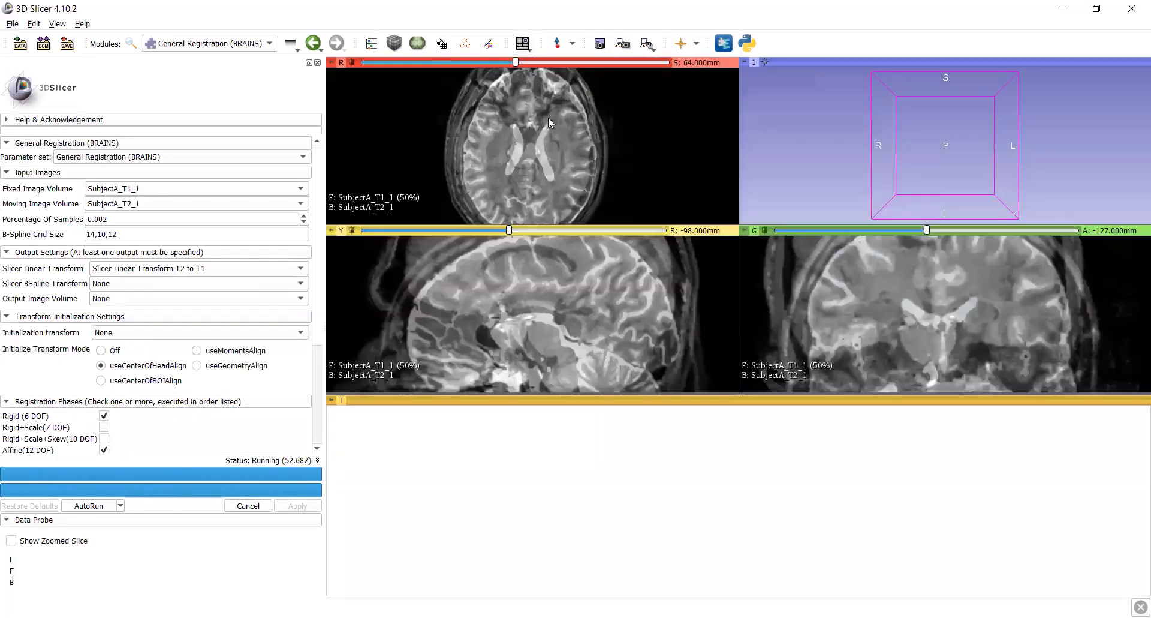
left_click(526, 44)
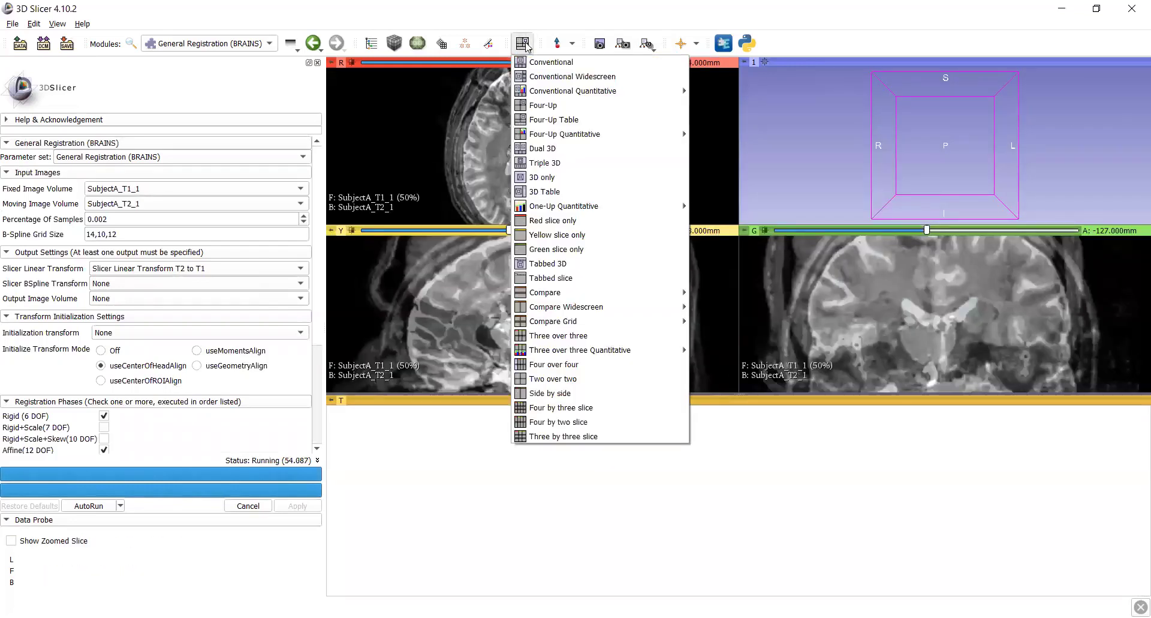
left_click(550, 105)
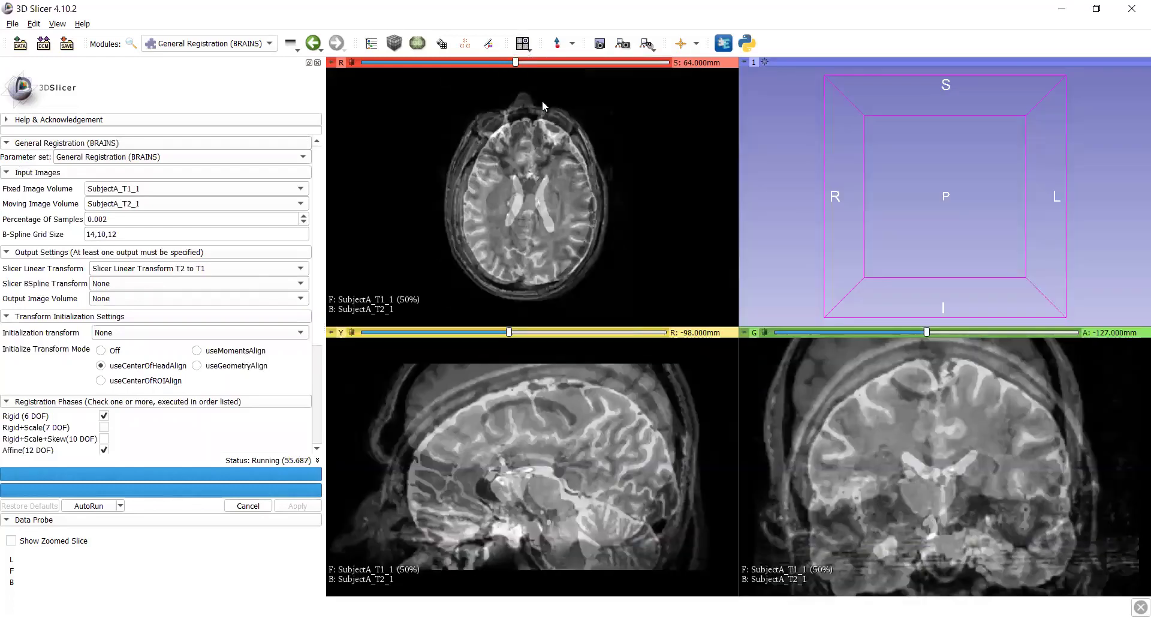
left_click(522, 44)
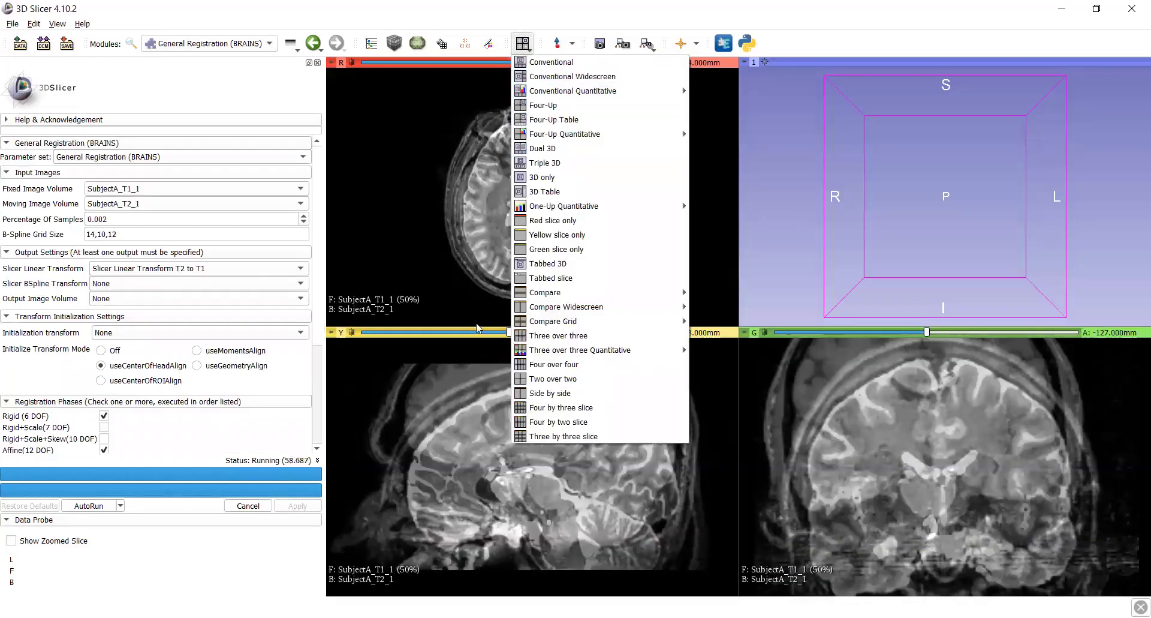
left_click(463, 312)
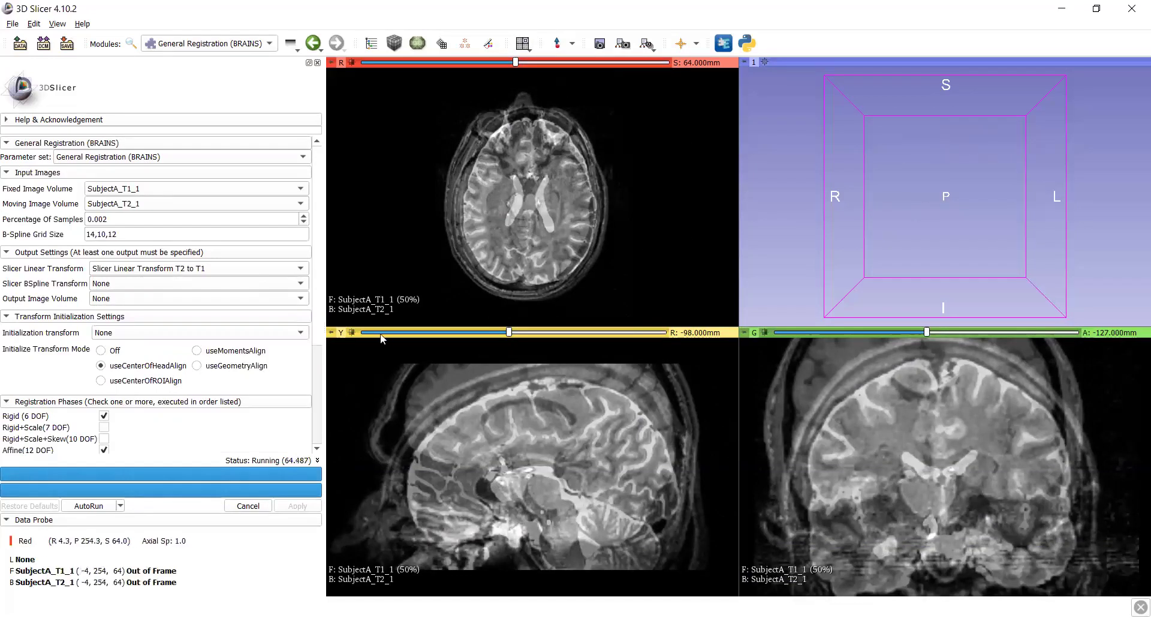
Step: Show the yellow sagittal slice in the 3D view and rotate the scene to an oblique angle
mouse_move(330, 333)
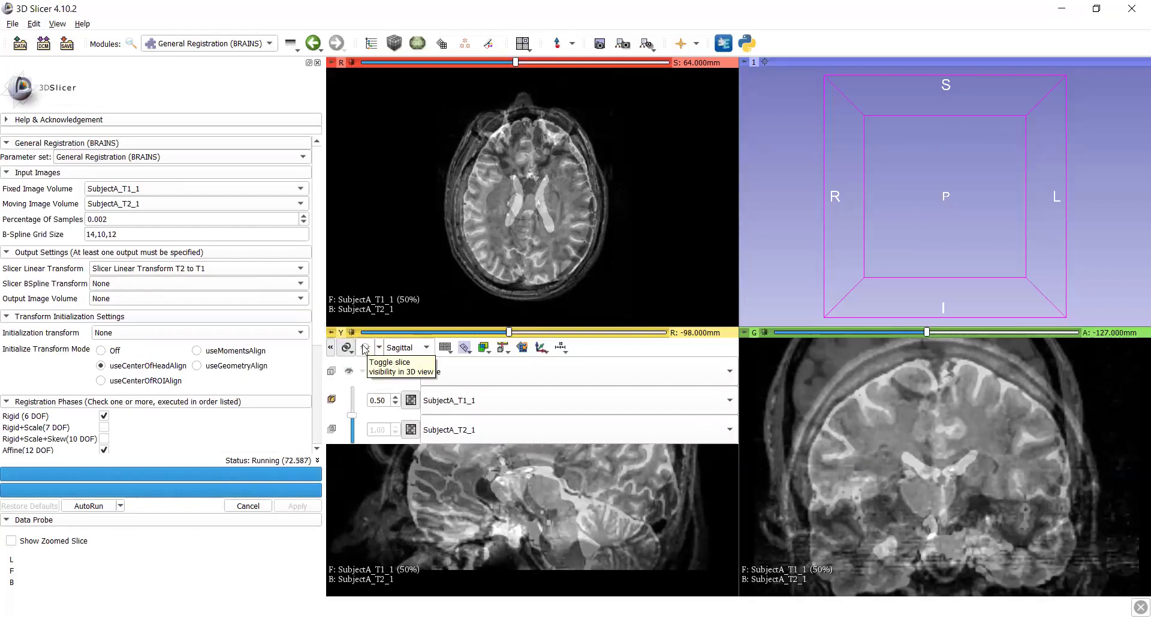
left_click(365, 347)
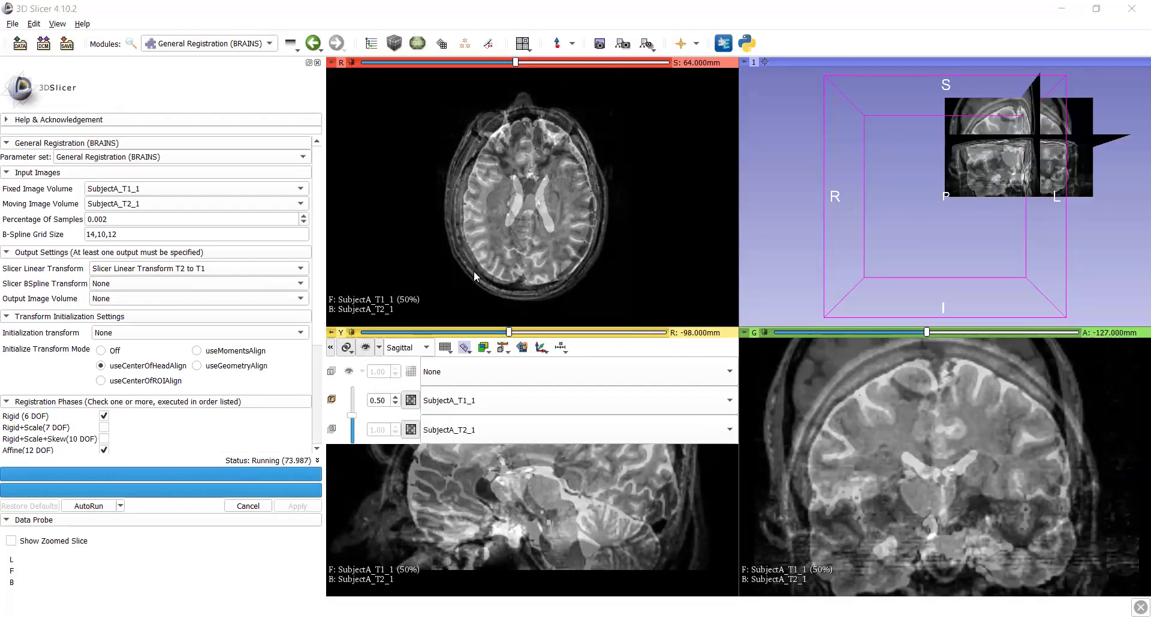
left_click_drag(1029, 131, 943, 111)
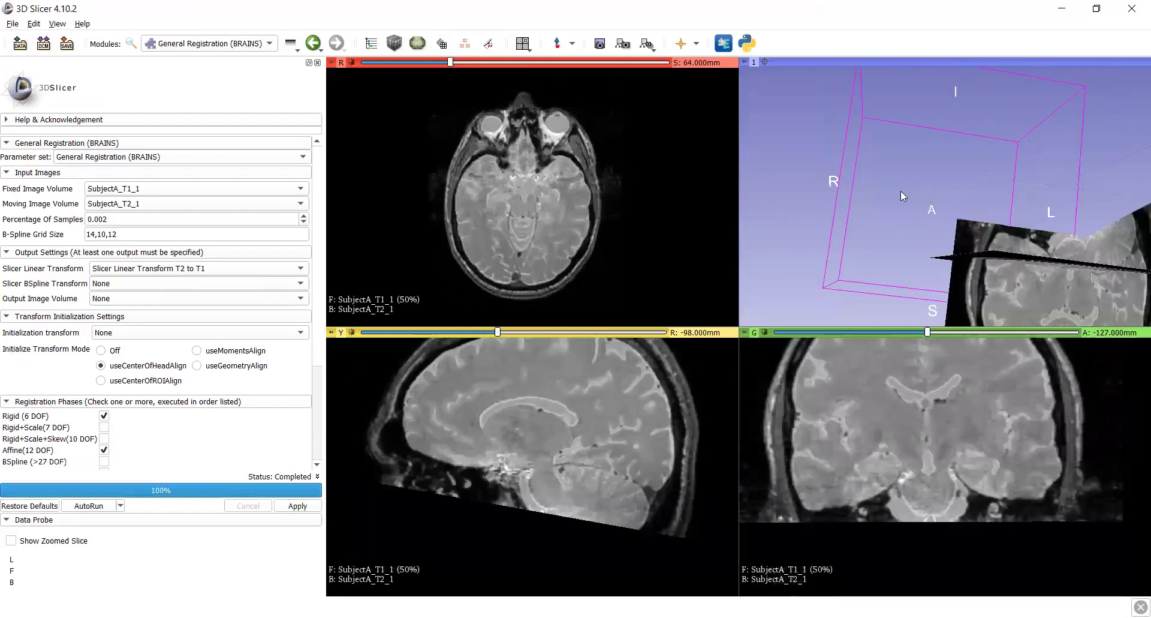
Step: Rotate the 3D scene further, then switch to the Data module to view the scene nodes
mouse_move(886, 188)
left_mouse_down()
mouse_move(869, 161)
mouse_move(904, 164)
mouse_move(880, 173)
mouse_move(879, 207)
left_mouse_up()
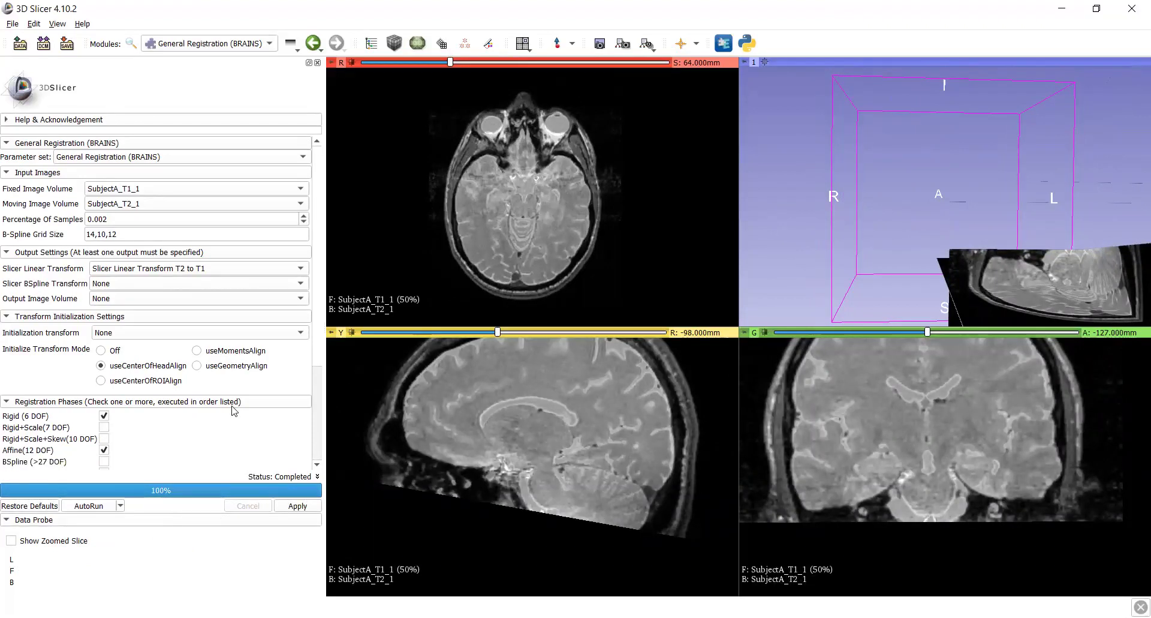
left_click(368, 47)
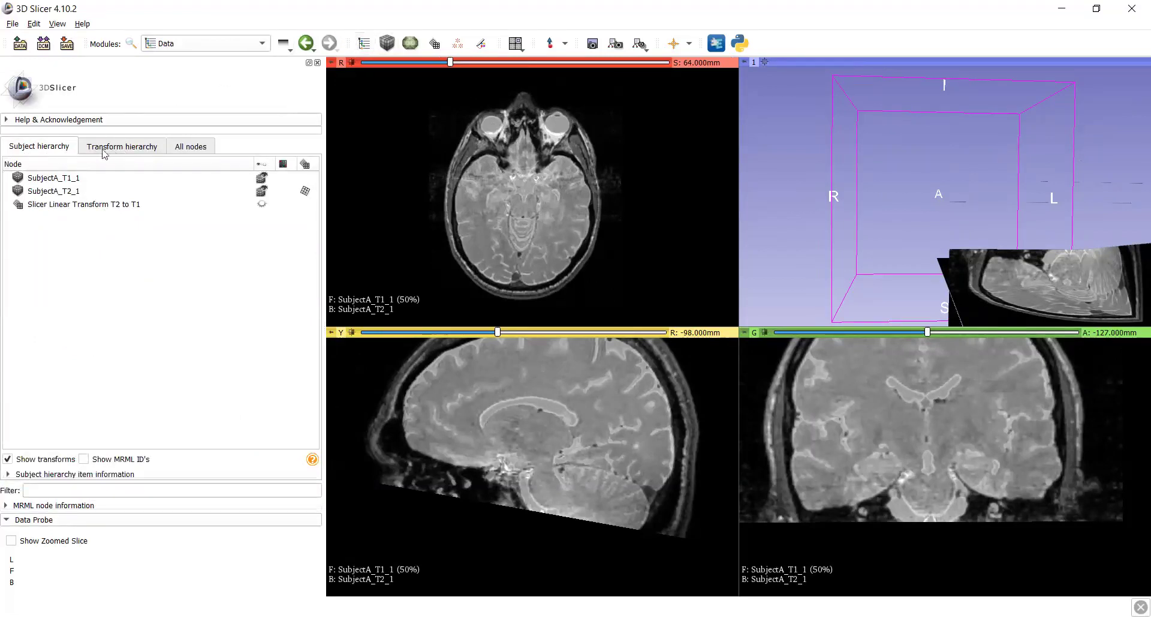
Step: In the Transform hierarchy, expand Slicer Linear Transform T2 to T1 and right-click SubjectA_T2_1
left_click(122, 150)
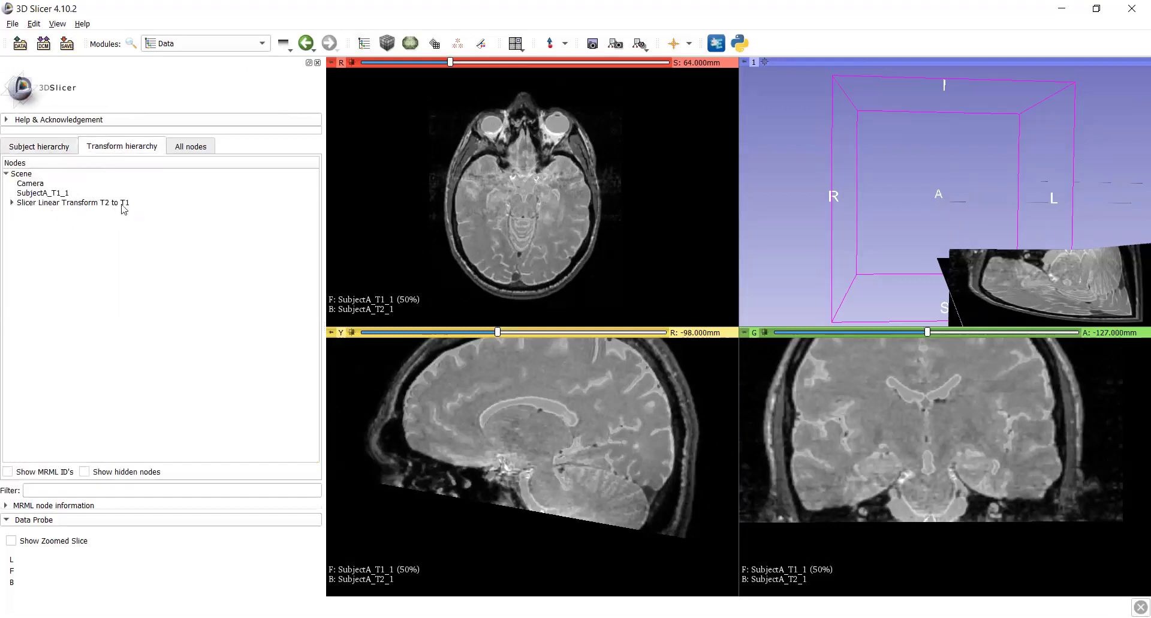
left_click(12, 203)
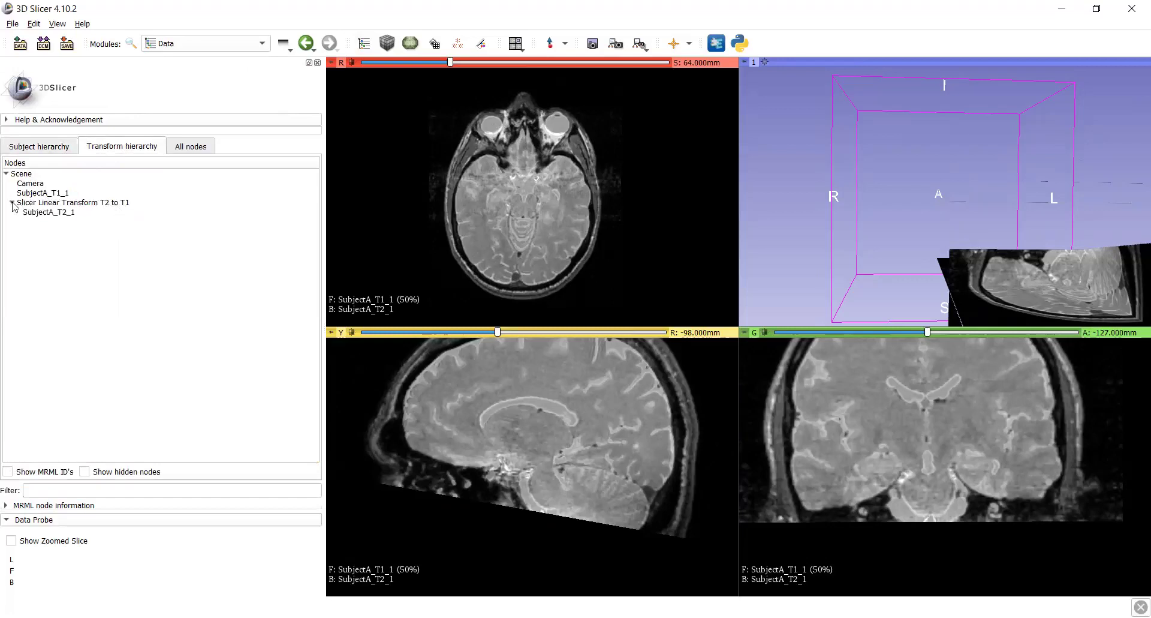
left_click(53, 214)
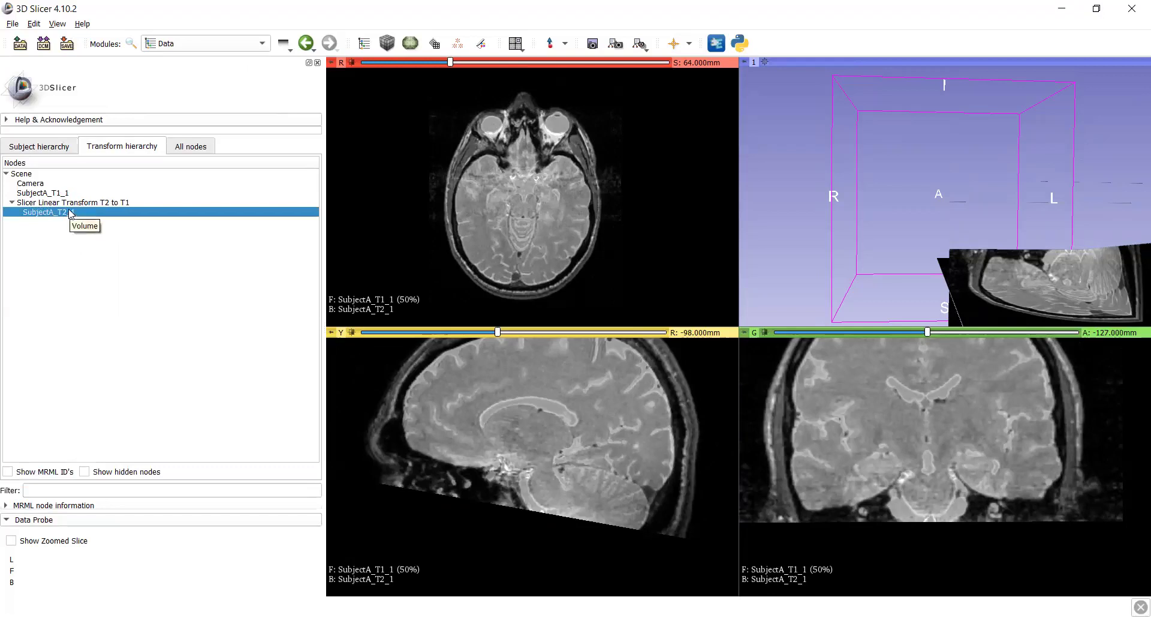
right_click(71, 214)
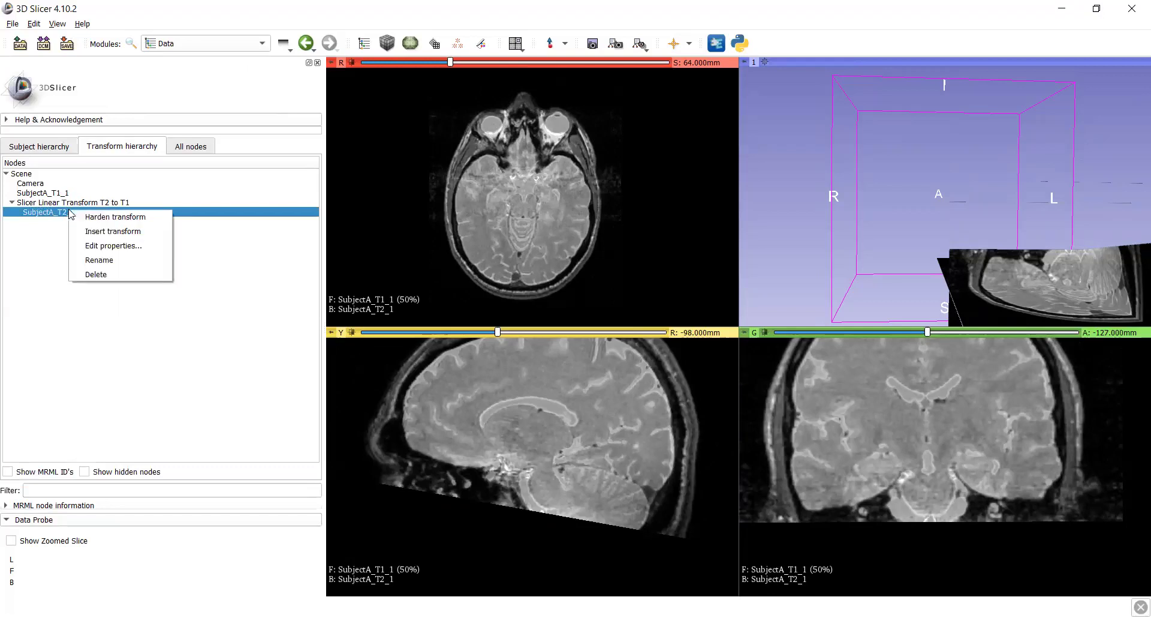
Step: Harden the T2-to-T1 transform into SubjectA_T2_1 and reselect the volume
left_click(116, 217)
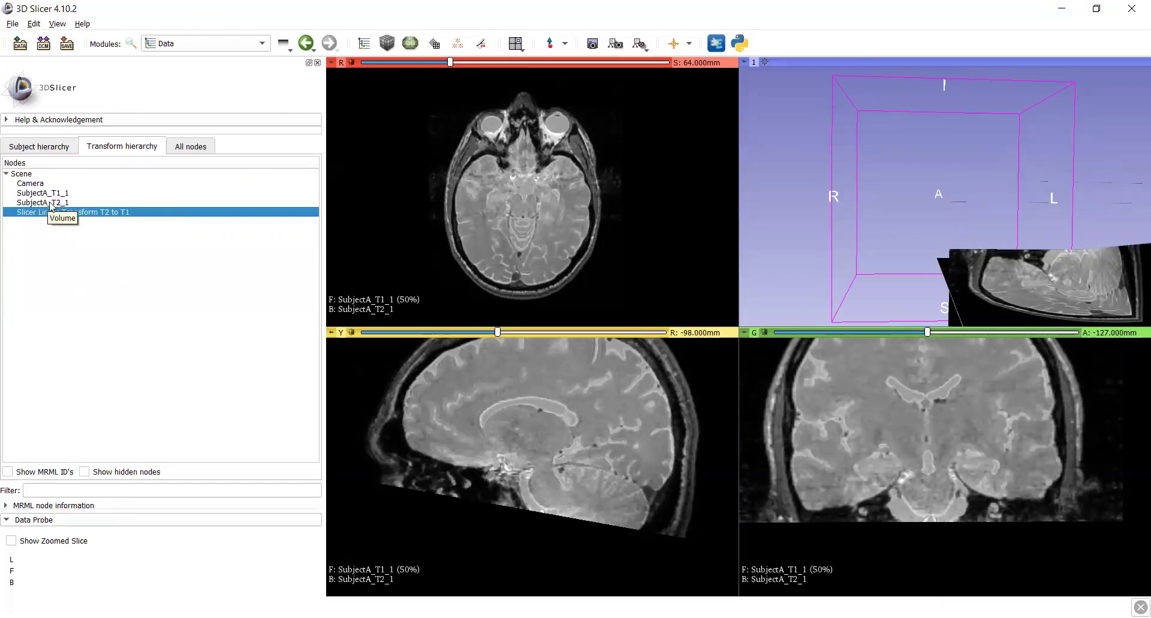
left_click(59, 204)
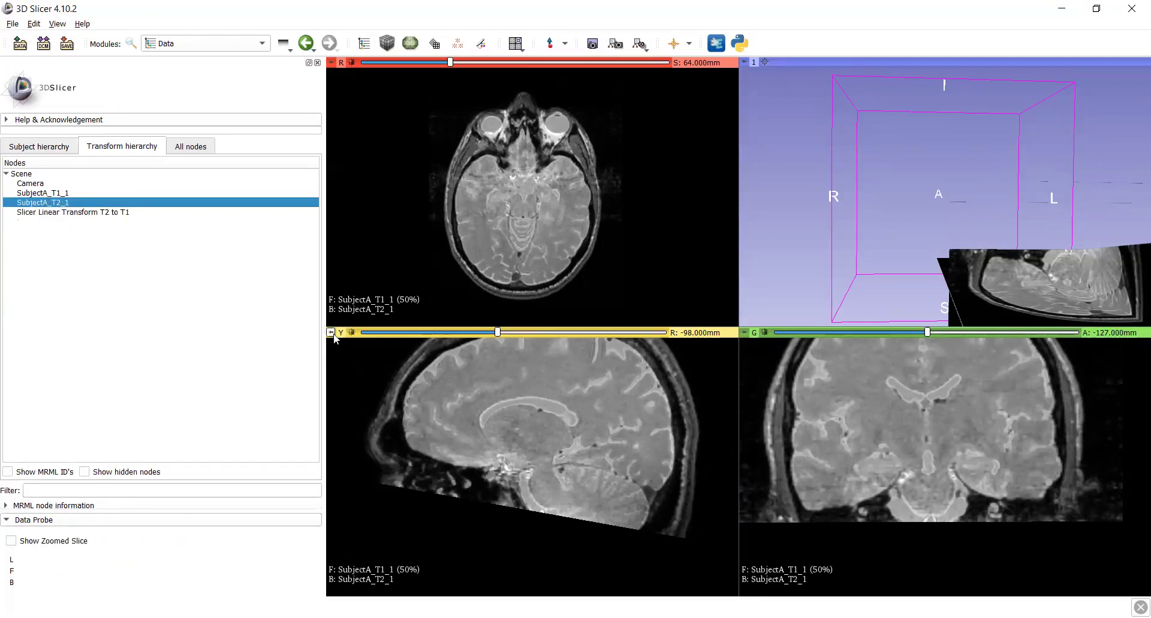
mouse_move(332, 333)
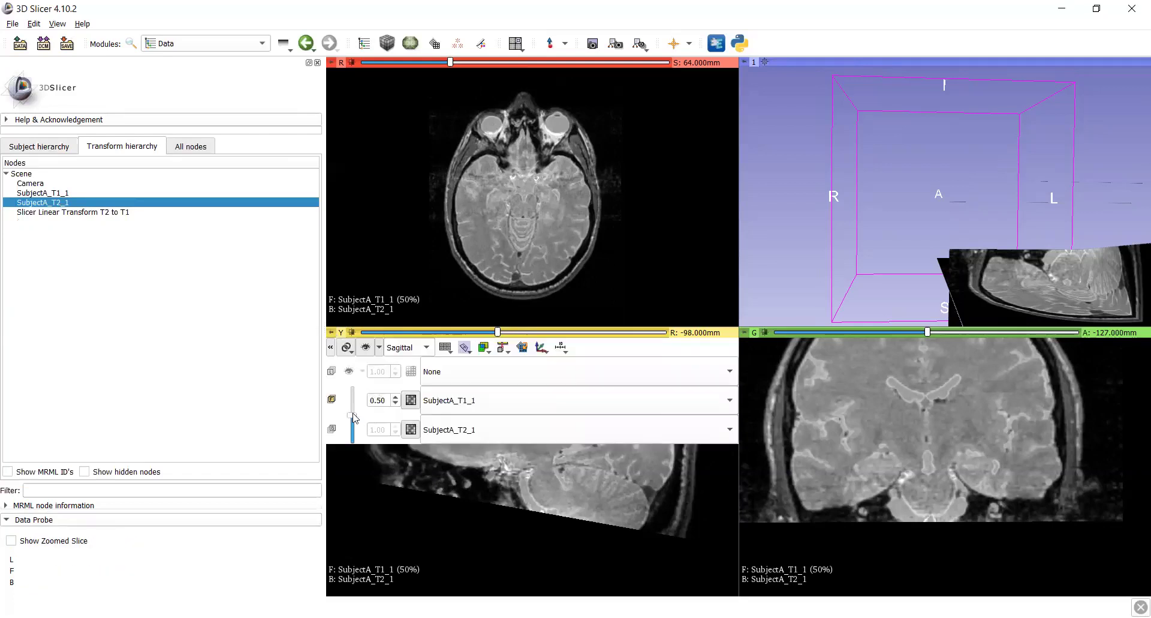
Step: Fade the SubjectA_T1_1 foreground opacity to 0.00 in the sagittal slice controller
mouse_move(353, 429)
left_mouse_down()
mouse_move(352, 442)
mouse_move(353, 389)
mouse_move(353, 443)
mouse_move(353, 385)
mouse_move(353, 438)
mouse_move(353, 399)
mouse_move(354, 426)
left_mouse_up()
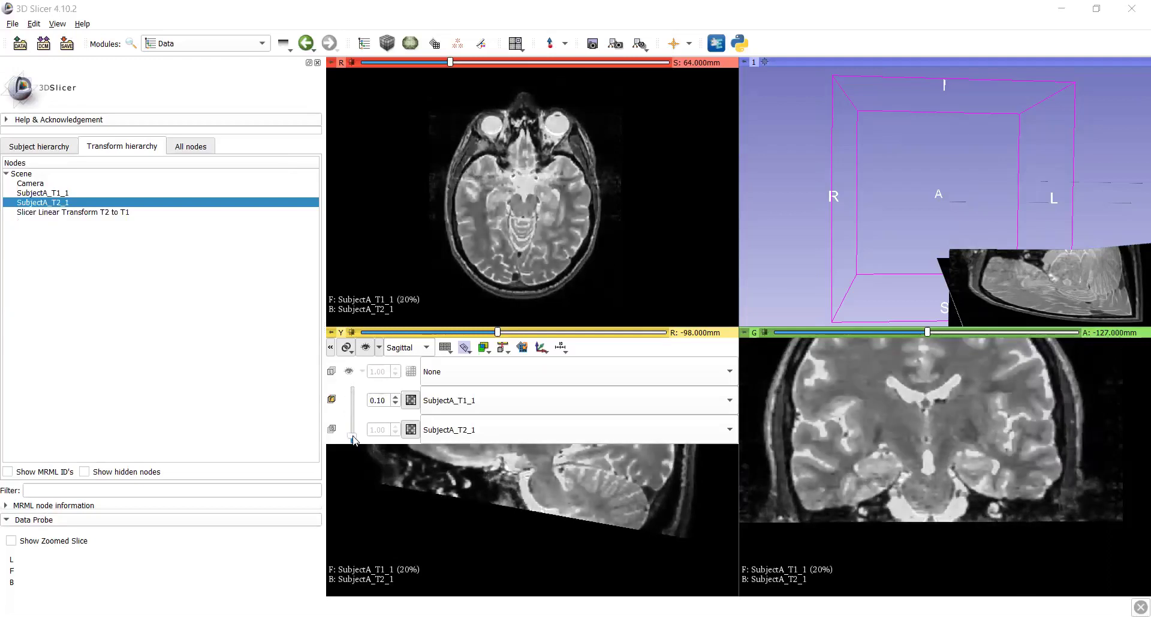
left_click_drag(354, 439, 355, 445)
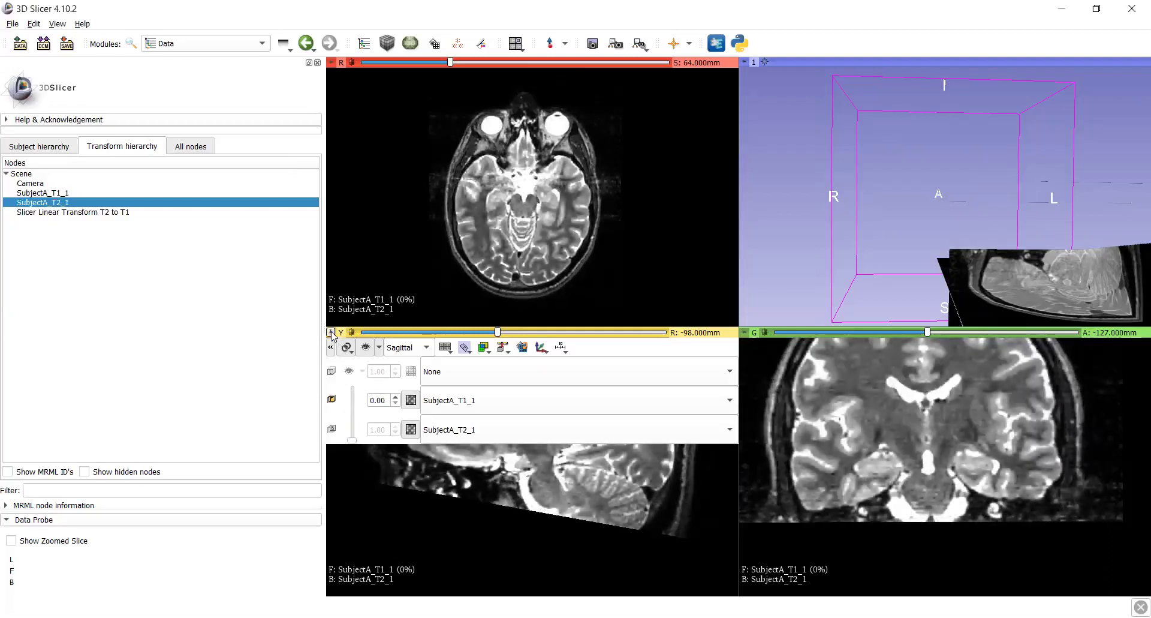
left_click(331, 348)
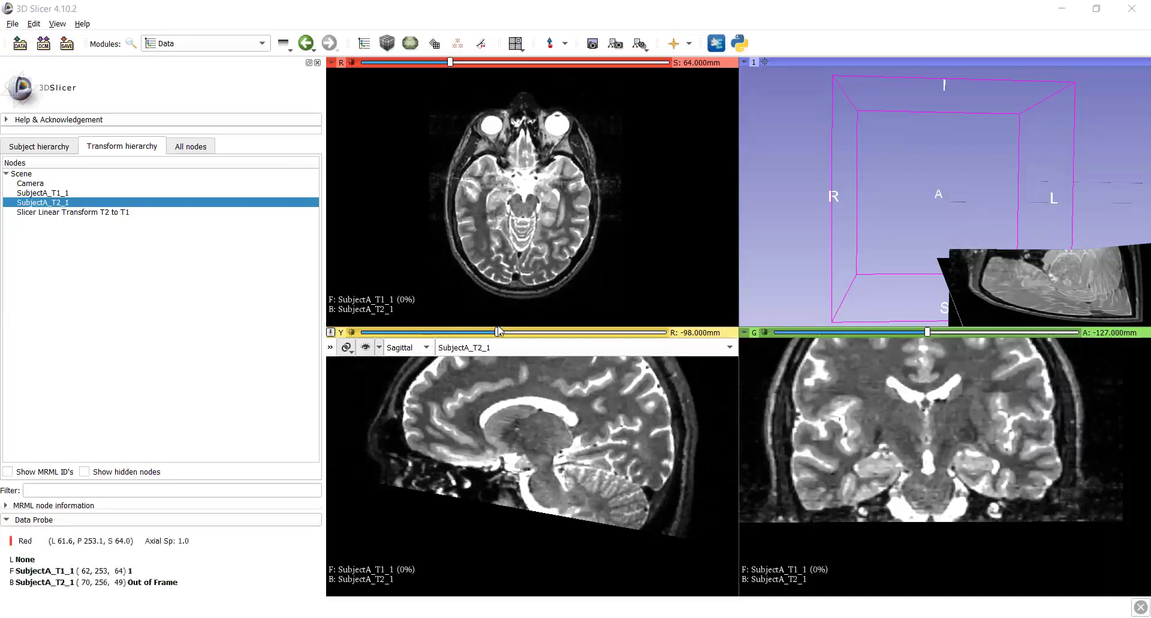
Step: Move the sagittal view to a more lateral slice and recheck the overlay opacity
mouse_move(498, 333)
left_mouse_down()
mouse_move(447, 335)
mouse_move(493, 339)
mouse_move(482, 340)
left_mouse_up()
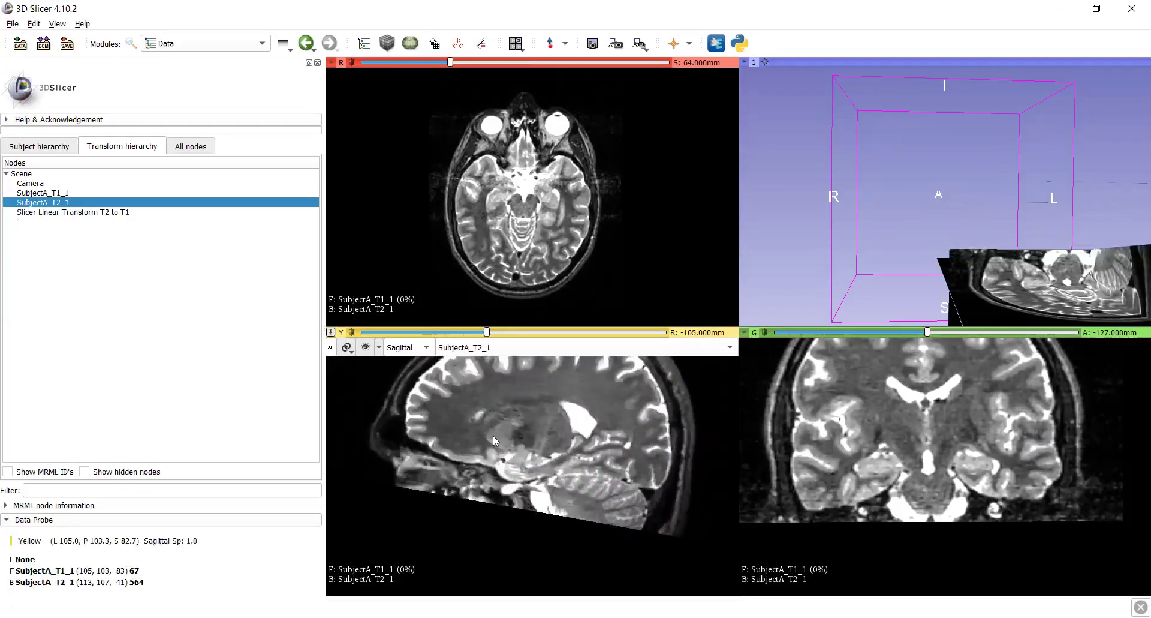
scroll(493, 434, "down", 3, "ctrl")
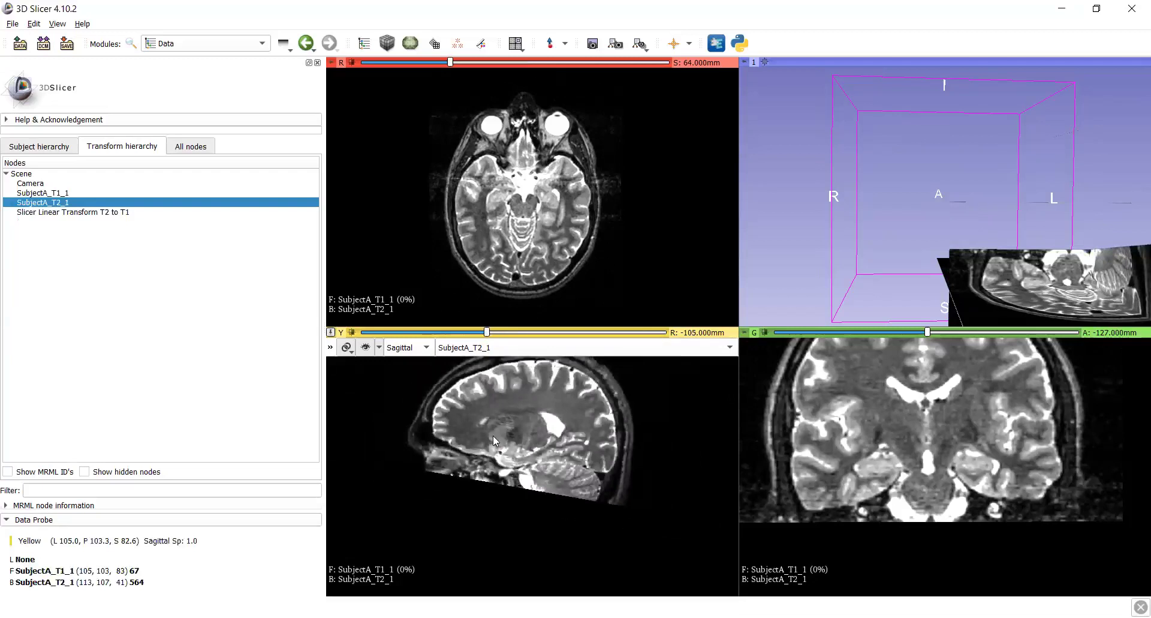
scroll(822, 417, "down", 3, "ctrl")
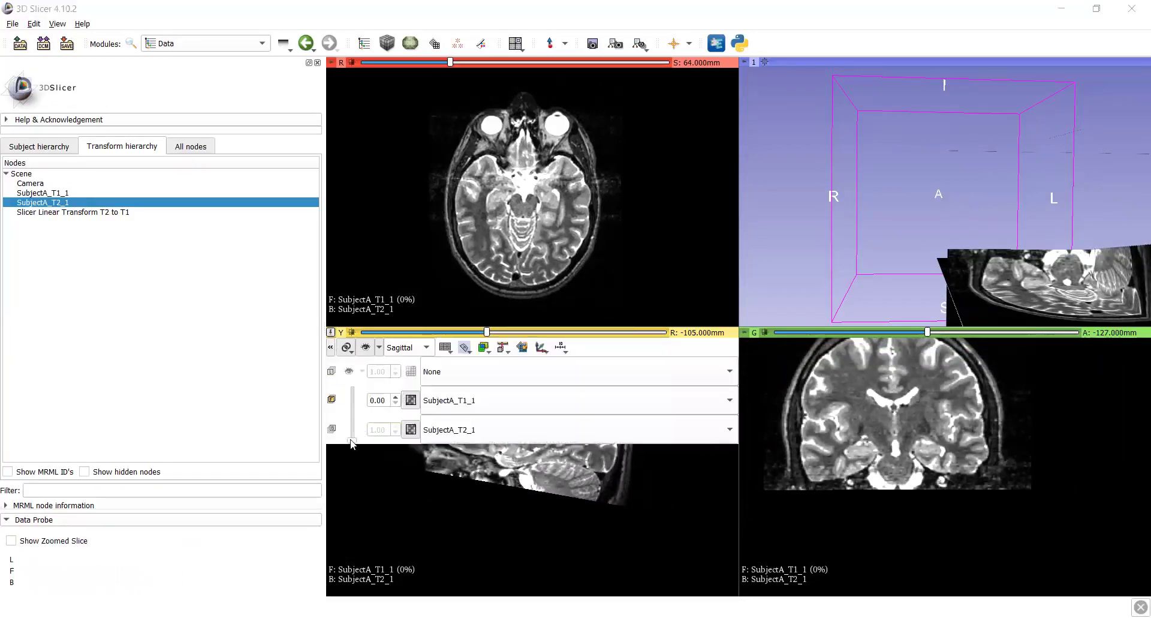
mouse_move(352, 443)
left_mouse_down()
mouse_move(354, 395)
mouse_move(354, 443)
left_mouse_up()
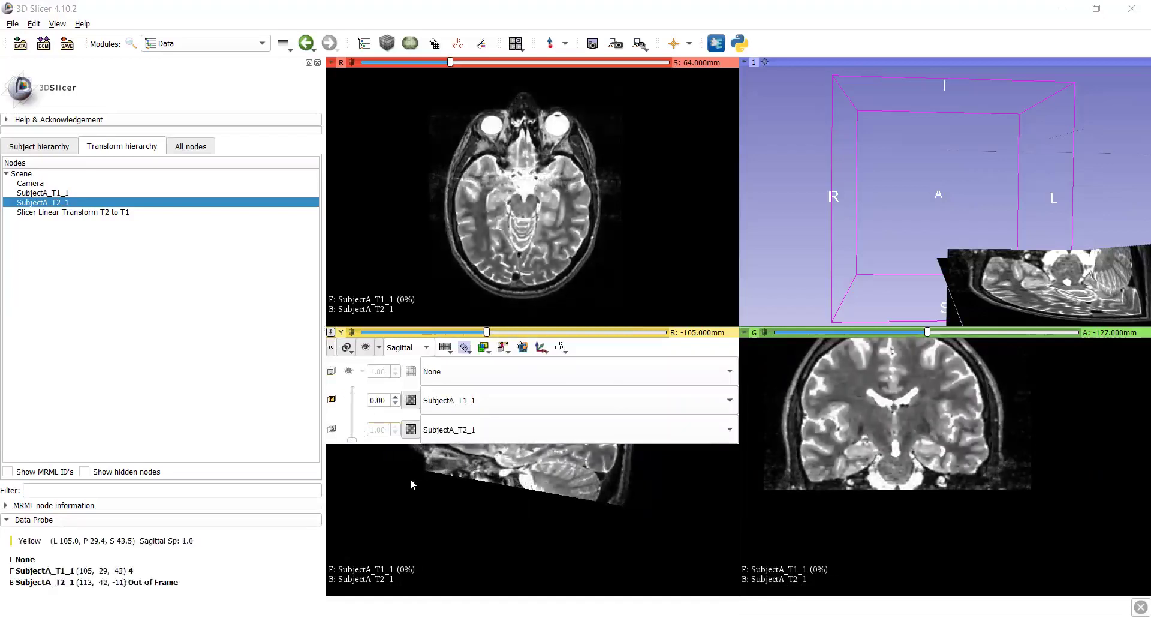
Step: Return to Registration > General Registration (BRAINS) and set the sagittal slice to R -117 mm
left_click(41, 147)
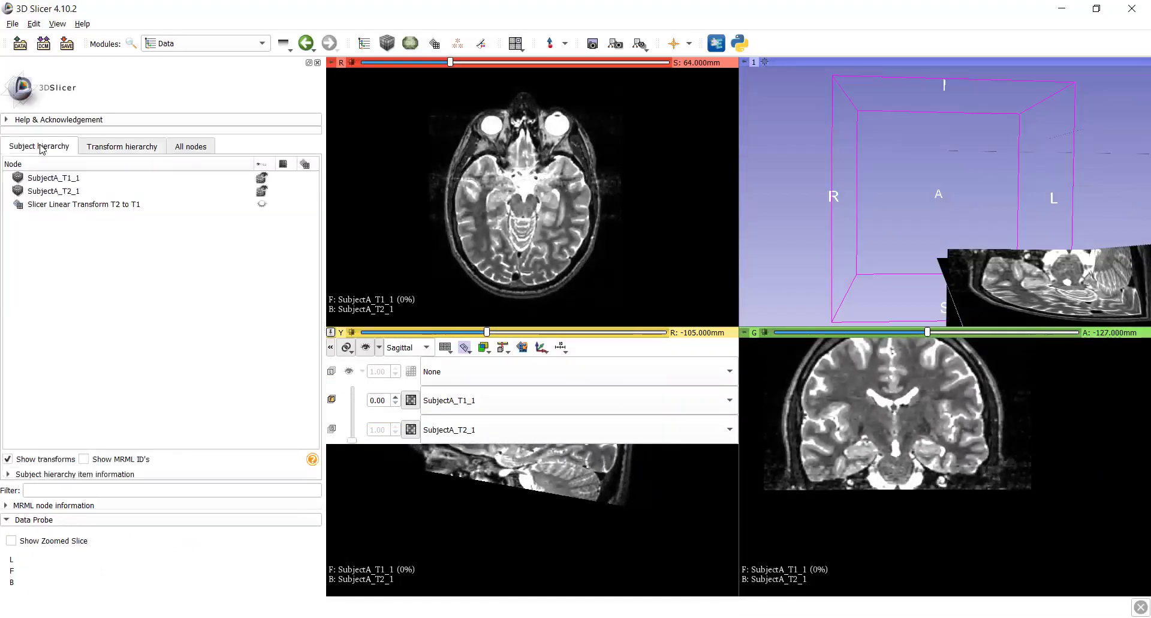
left_click(262, 43)
mouse_move(252, 305)
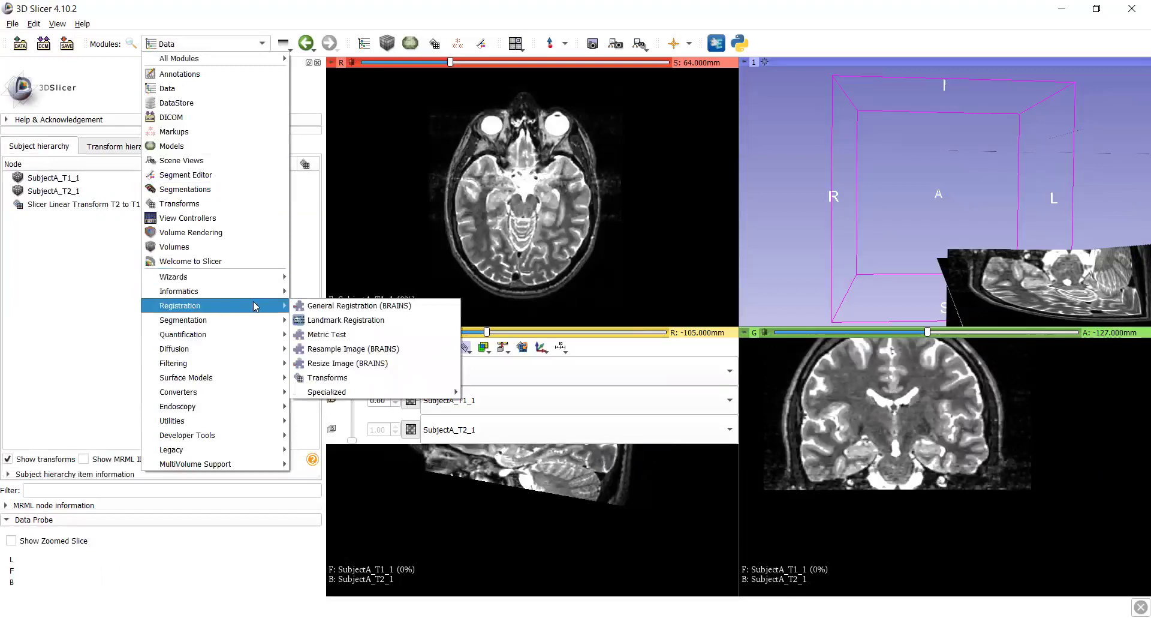
left_click(349, 305)
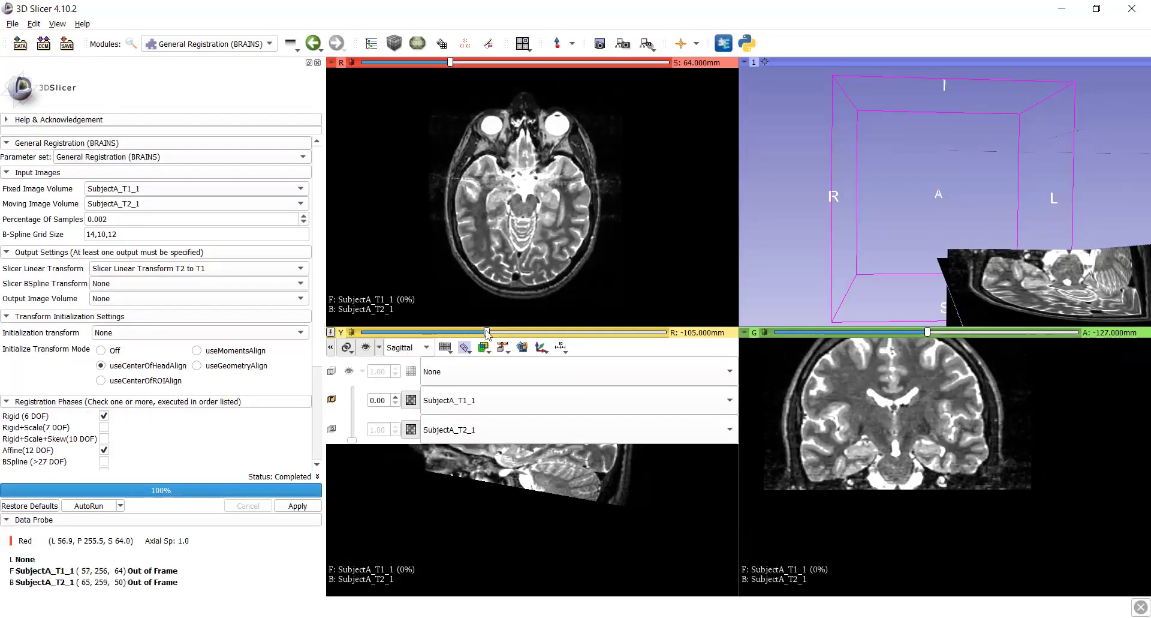
mouse_move(487, 332)
left_mouse_down()
mouse_move(444, 333)
mouse_move(467, 334)
left_mouse_up()
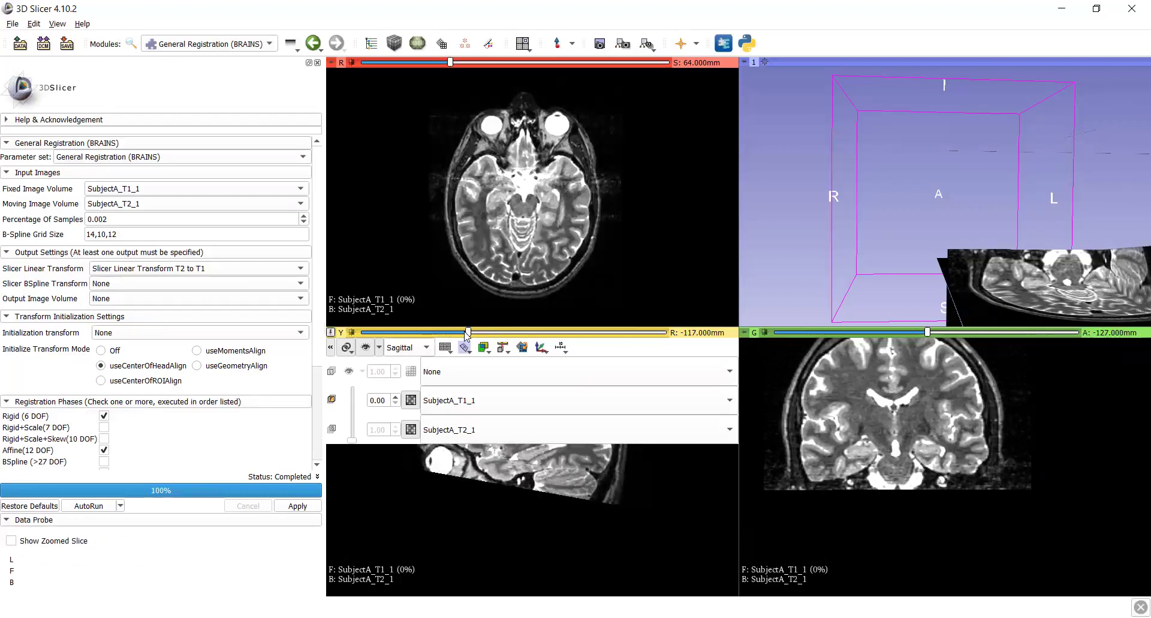
left_click(330, 348)
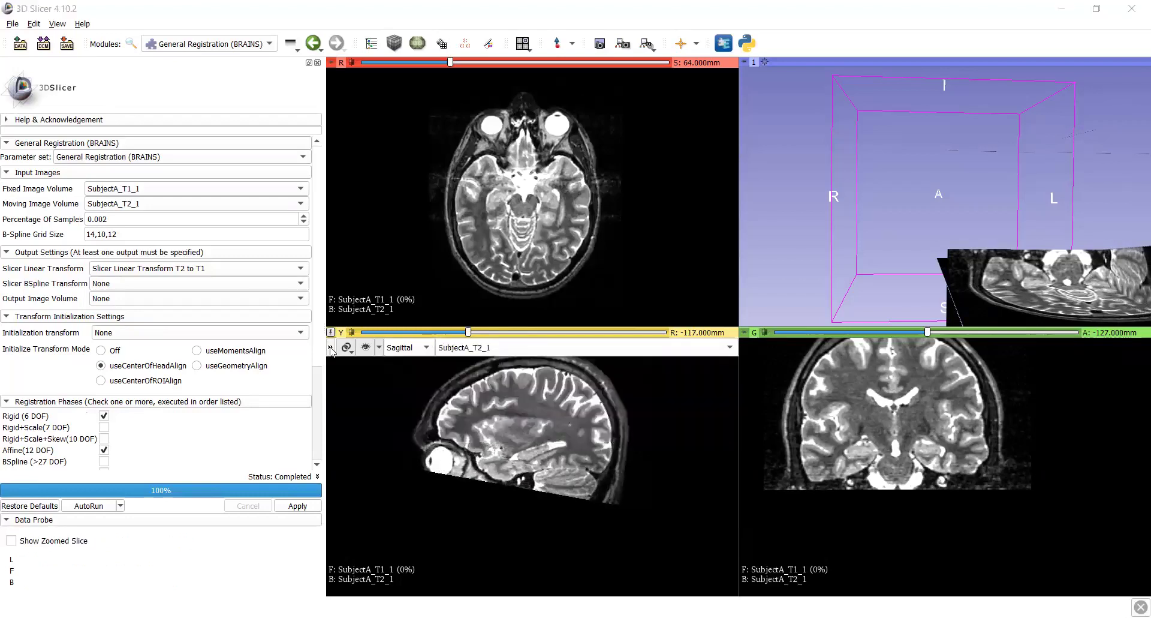